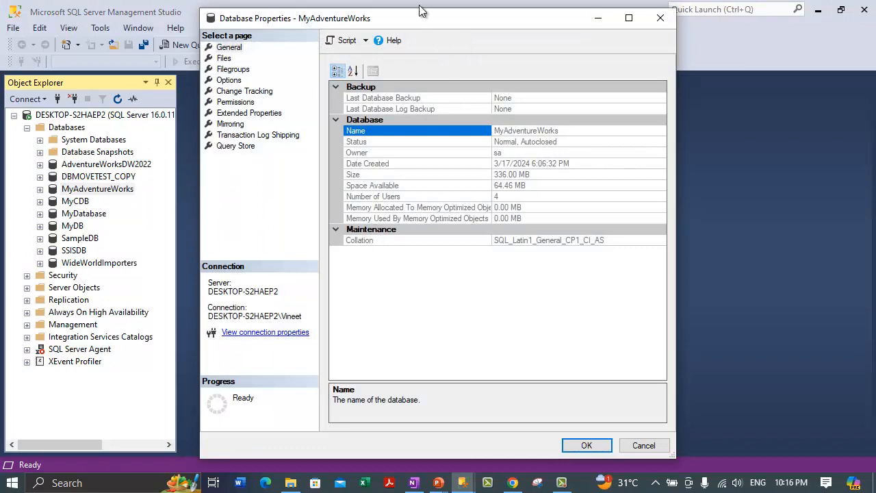
Step: Review the MyAdventureWorks database properties pages from General through Query Store in an enlarged dialog
{"action": "double_click", "coordinate": [408, 19]}
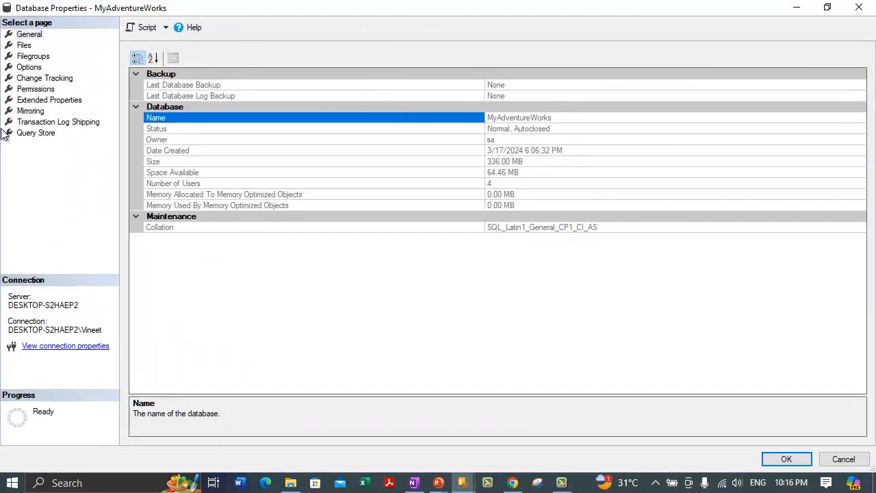
{"action": "left_click", "coordinate": [29, 36]}
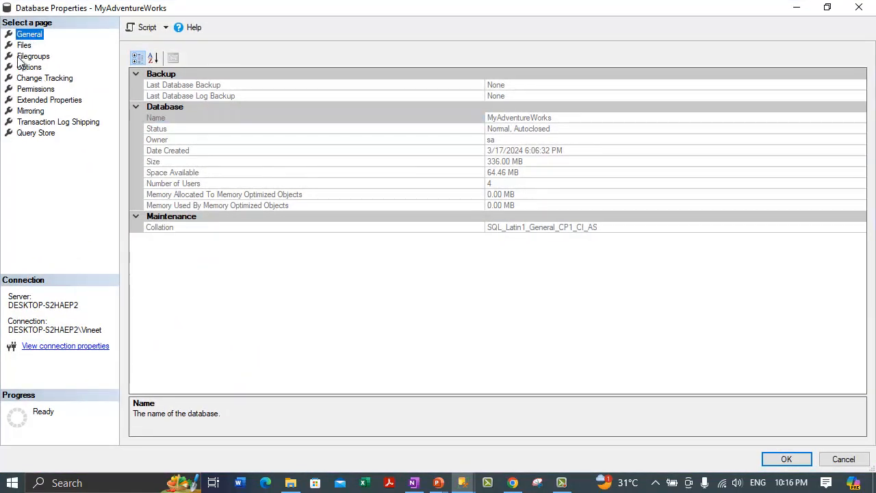
{"action": "left_click", "coordinate": [24, 45]}
{"action": "left_click", "coordinate": [32, 57]}
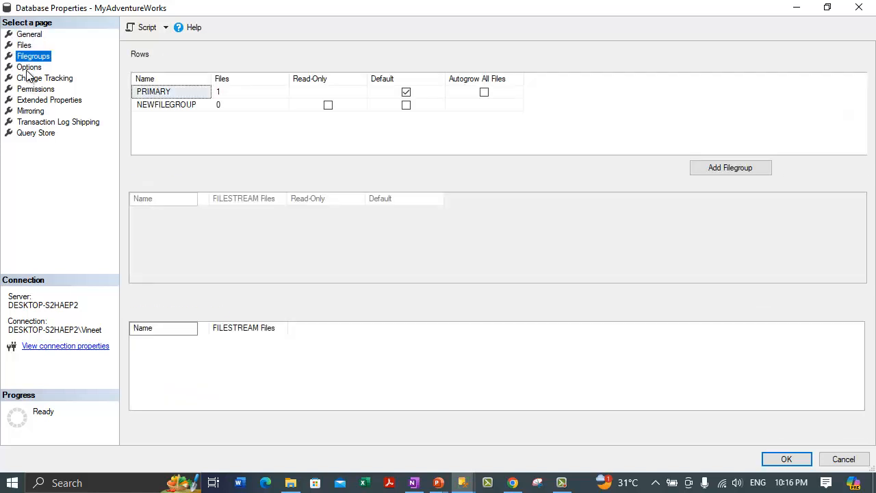
{"action": "left_click", "coordinate": [28, 67]}
{"action": "left_click", "coordinate": [41, 79]}
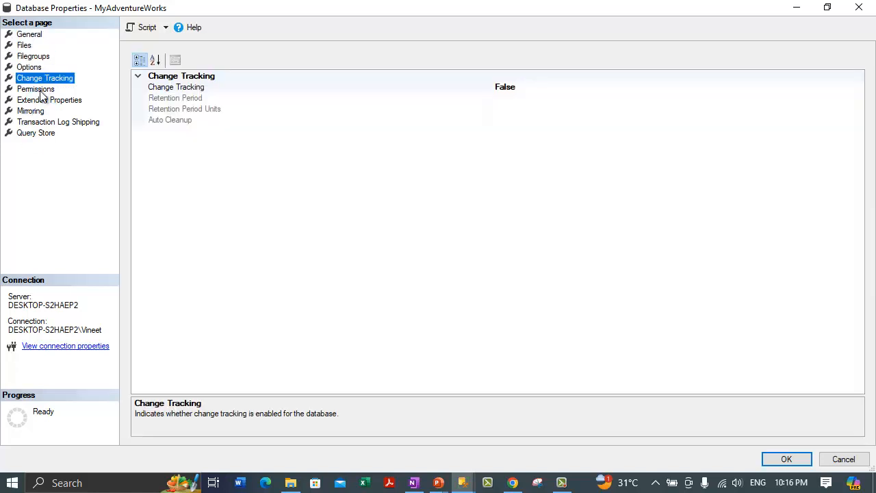
{"action": "left_click", "coordinate": [38, 90]}
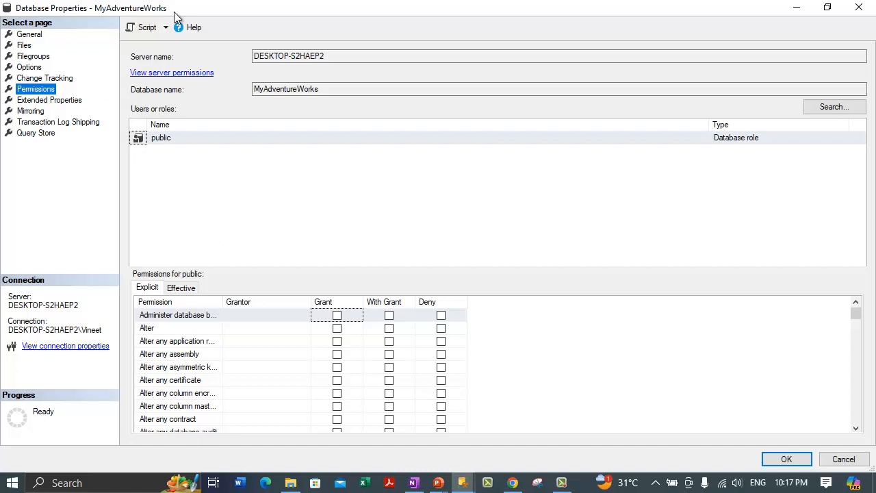
{"action": "left_click", "coordinate": [31, 101]}
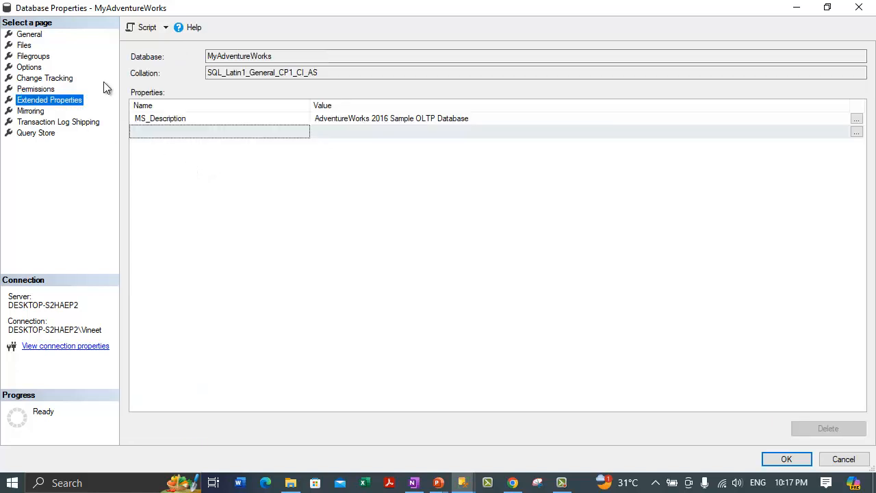
{"action": "left_click", "coordinate": [31, 111]}
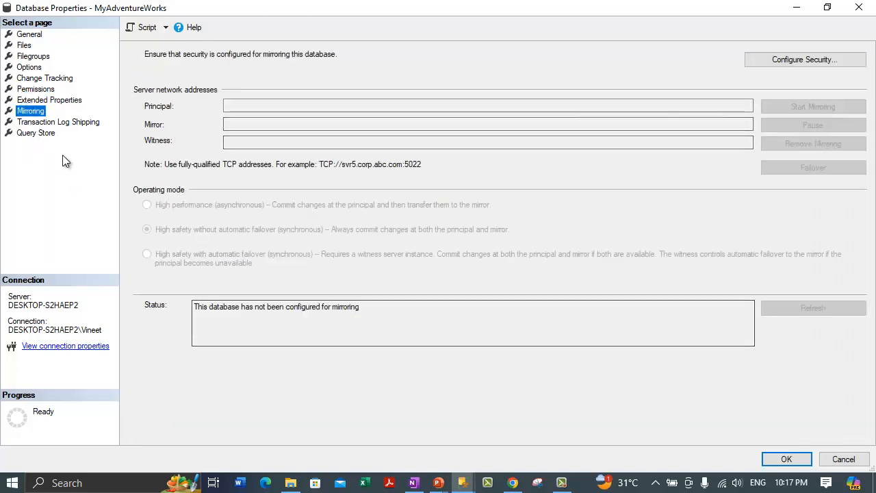
{"action": "left_click", "coordinate": [55, 123]}
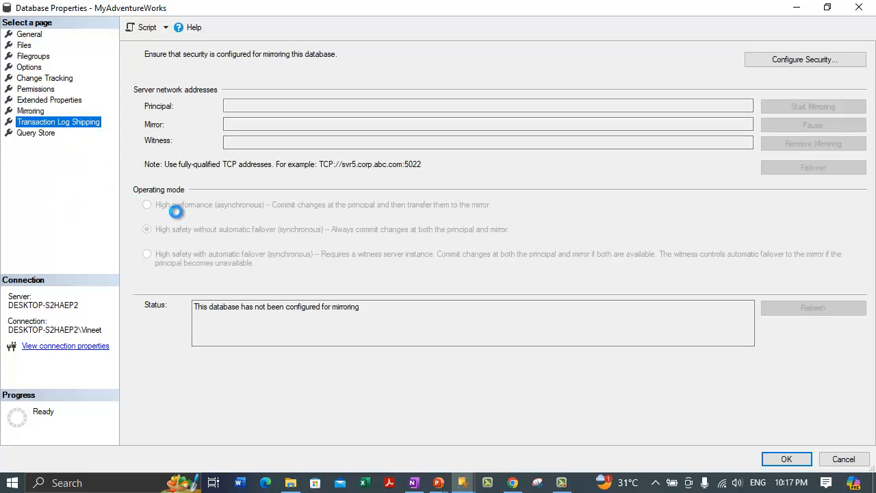
{"action": "left_click", "coordinate": [36, 134]}
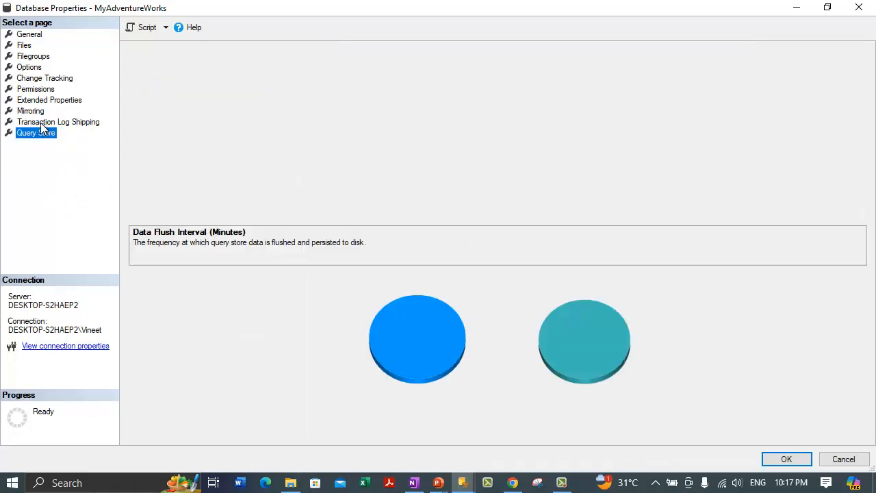
Step: Enable MyAdventureWorks as a primary database in a log shipping configuration and open its transaction log backup settings
{"action": "left_click", "coordinate": [43, 123]}
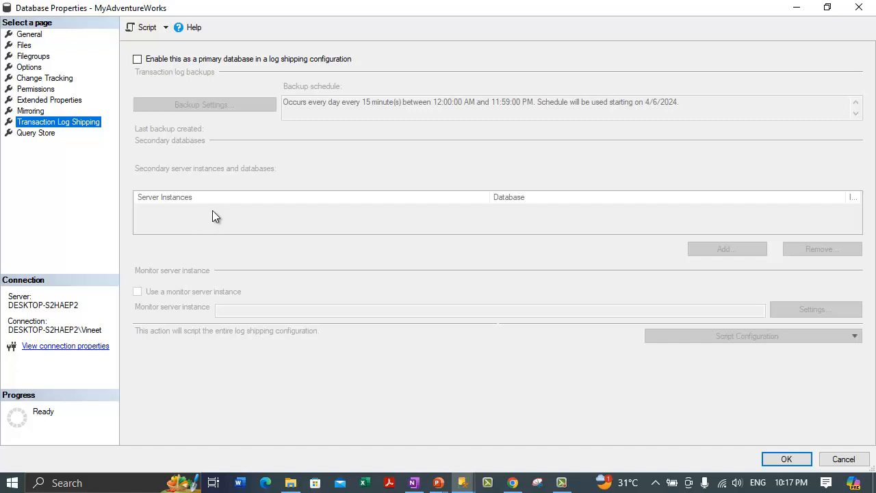
{"action": "left_click", "coordinate": [138, 60]}
{"action": "left_click", "coordinate": [138, 59]}
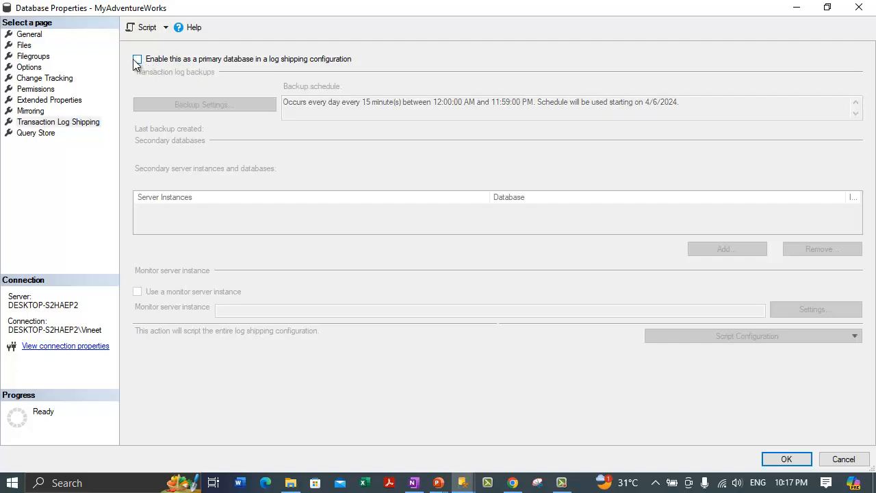
{"action": "left_click", "coordinate": [148, 62]}
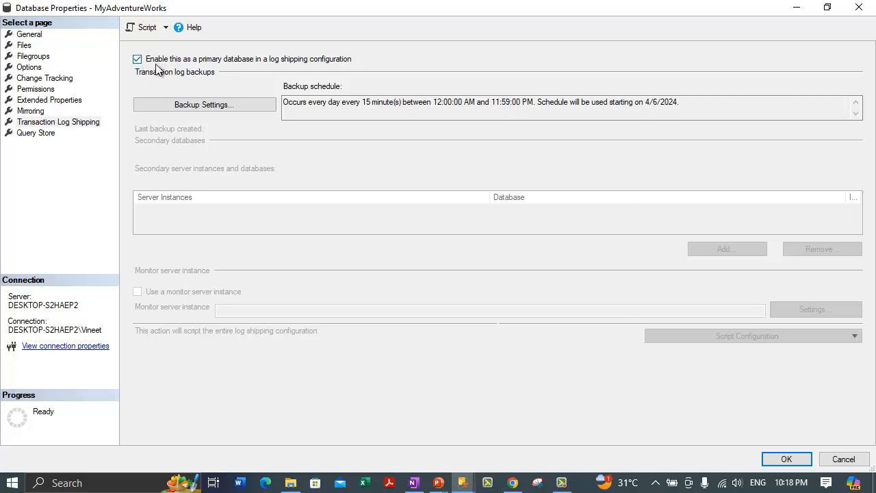
{"action": "left_click", "coordinate": [137, 61]}
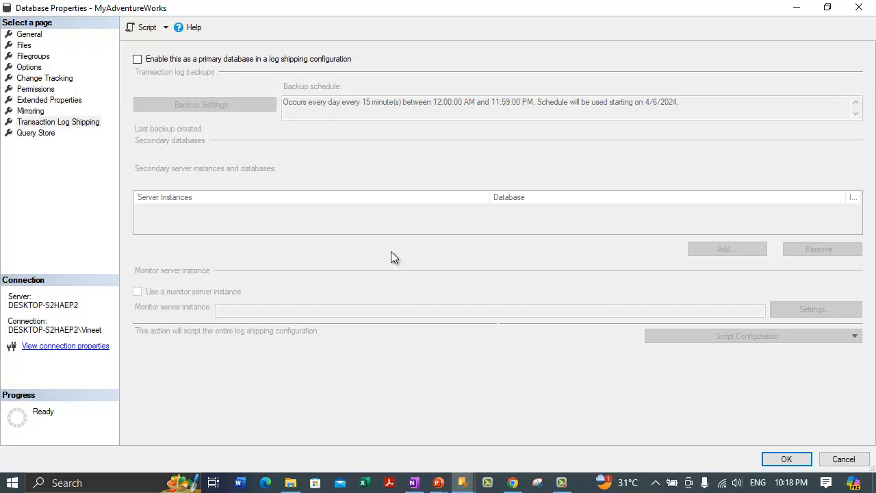
{"action": "left_click", "coordinate": [137, 61]}
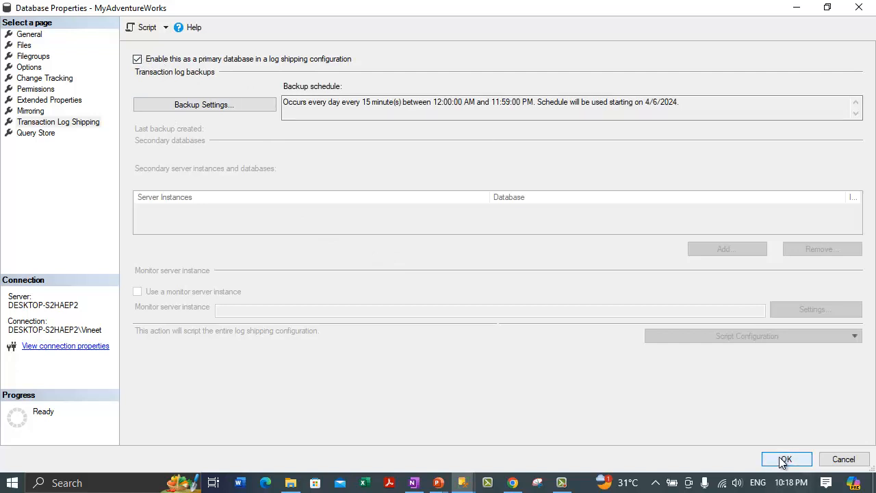
{"action": "left_click", "coordinate": [138, 60]}
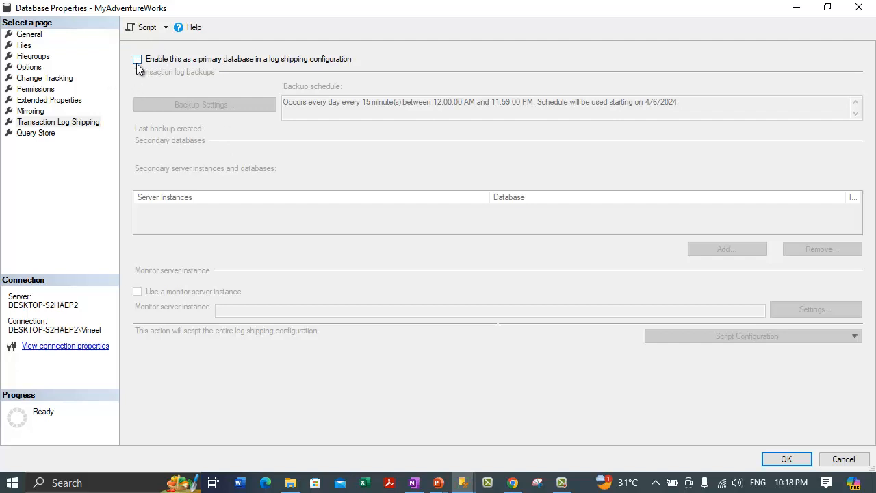
{"action": "left_click", "coordinate": [166, 60]}
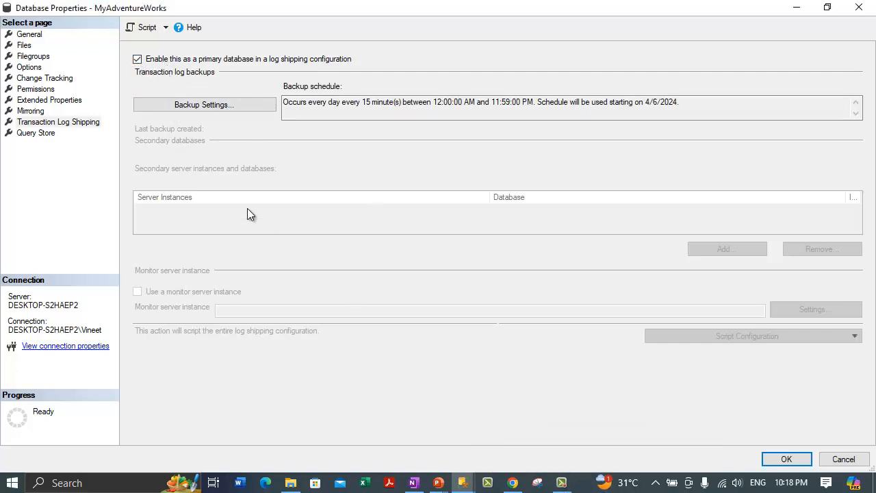
{"action": "left_click", "coordinate": [203, 104]}
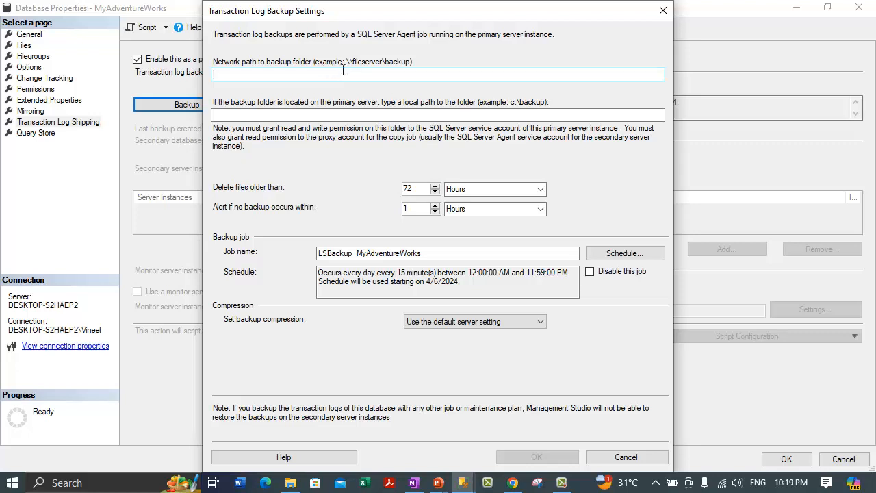
Step: Enter C:\Backup as the local path to the backup folder on the primary server
{"action": "left_click", "coordinate": [268, 114]}
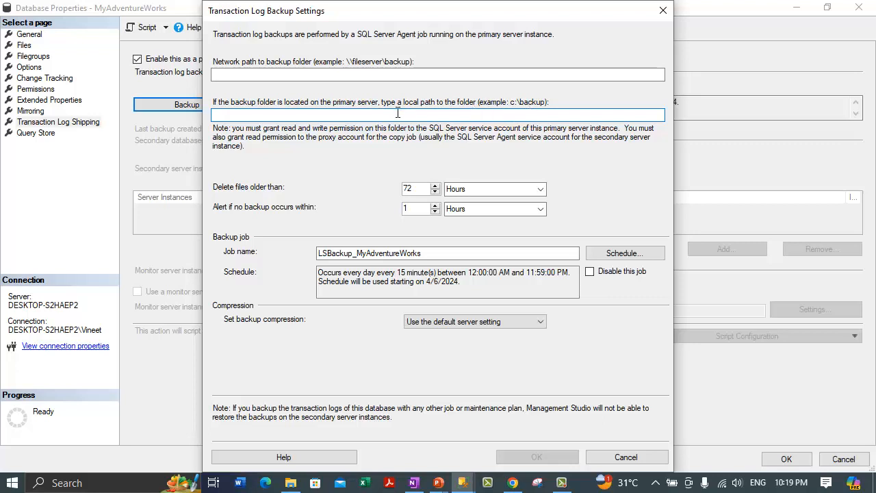
{"action": "type", "text": "C:\\backup"}
{"action": "key", "text": "BackSpace"}
{"action": "type", "text": "B"}
{"action": "double_click", "coordinate": [236, 115]}
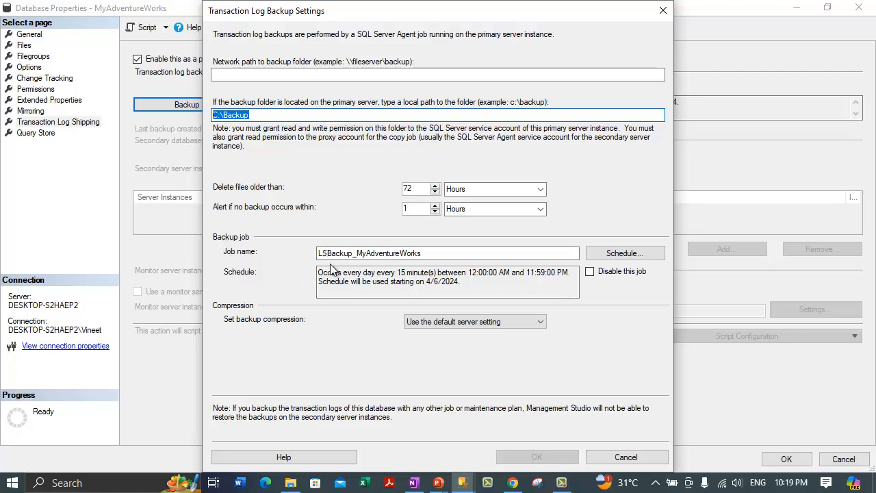
Step: Set the log backup job's schedule to occur every 30 minutes
{"action": "left_click", "coordinate": [613, 251]}
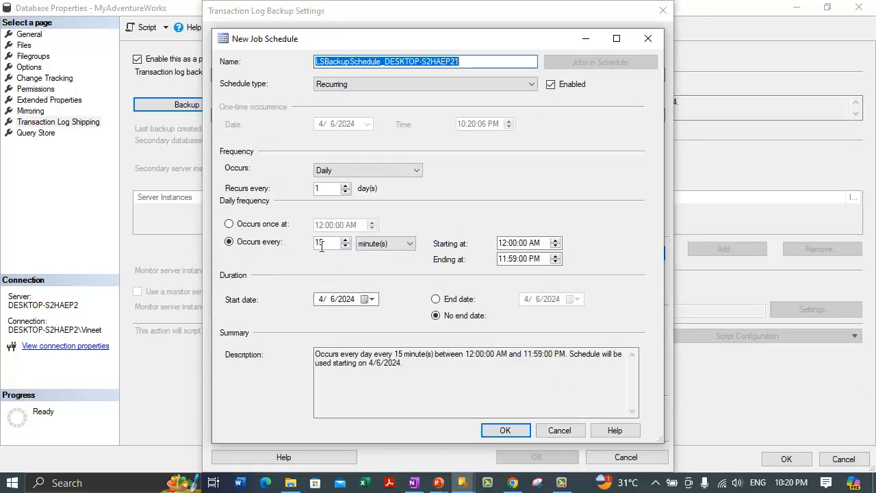
{"action": "left_click", "coordinate": [554, 433]}
{"action": "left_click", "coordinate": [346, 239]}
{"action": "left_click", "coordinate": [346, 240]}
{"action": "left_click", "coordinate": [346, 239]}
{"action": "left_click", "coordinate": [346, 240]}
{"action": "left_click", "coordinate": [346, 240]}
{"action": "left_click", "coordinate": [346, 240]}
{"action": "left_click", "coordinate": [346, 239]}
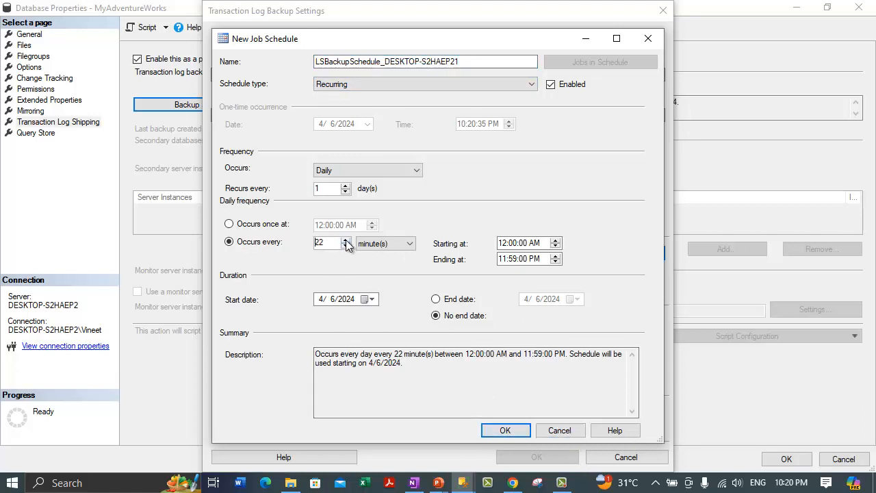
{"action": "left_click", "coordinate": [346, 239]}
{"action": "left_click", "coordinate": [346, 240]}
{"action": "left_click", "coordinate": [346, 240]}
{"action": "left_click", "coordinate": [346, 240]}
{"action": "left_click", "coordinate": [346, 240]}
{"action": "left_click", "coordinate": [346, 240]}
{"action": "left_click", "coordinate": [346, 239]}
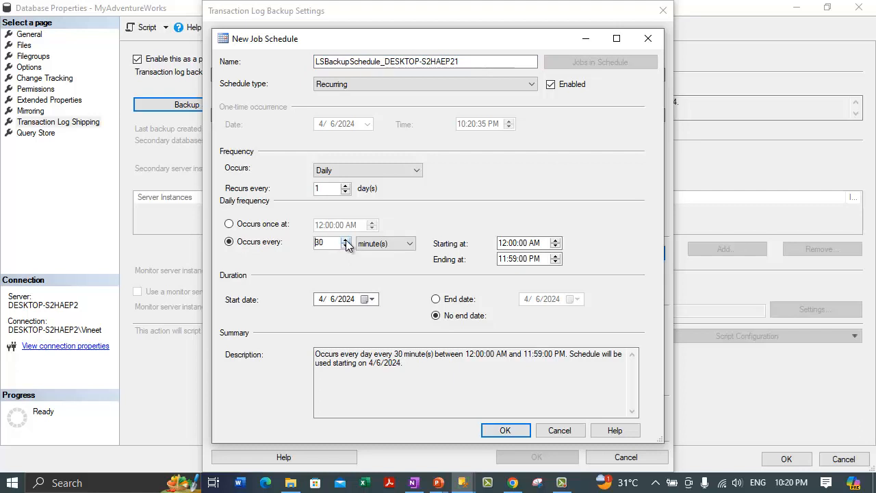
{"action": "left_click", "coordinate": [504, 430]}
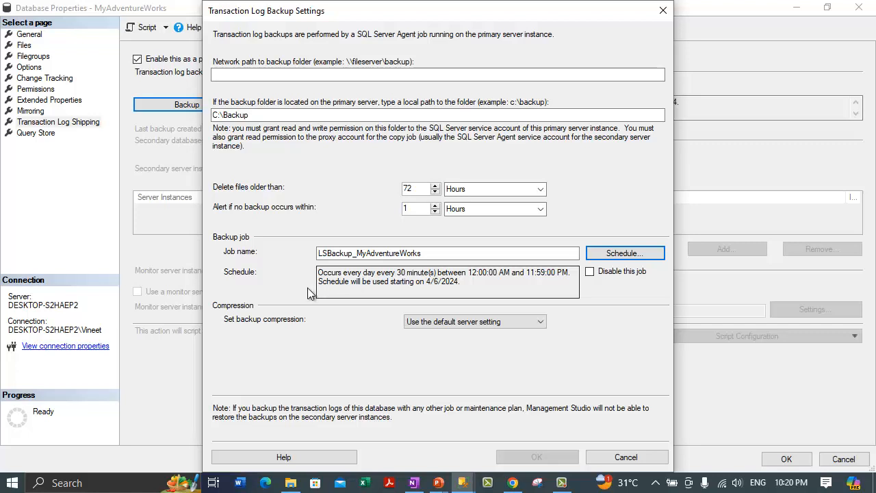
Step: Examine the backup job's name and its schedule description, including the frequency, time range and start date
{"action": "left_click", "coordinate": [352, 253]}
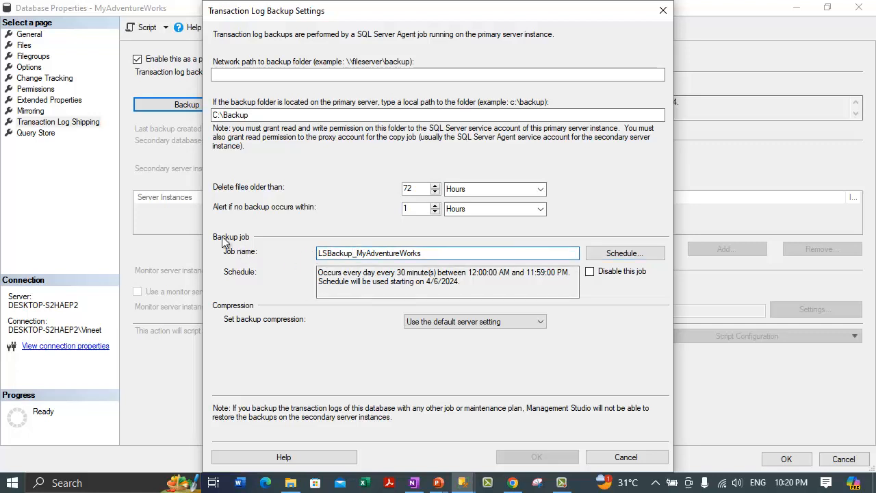
{"action": "left_click_drag", "start_coordinate": [424, 256], "coordinate": [304, 246]}
{"action": "left_click", "coordinate": [342, 254]}
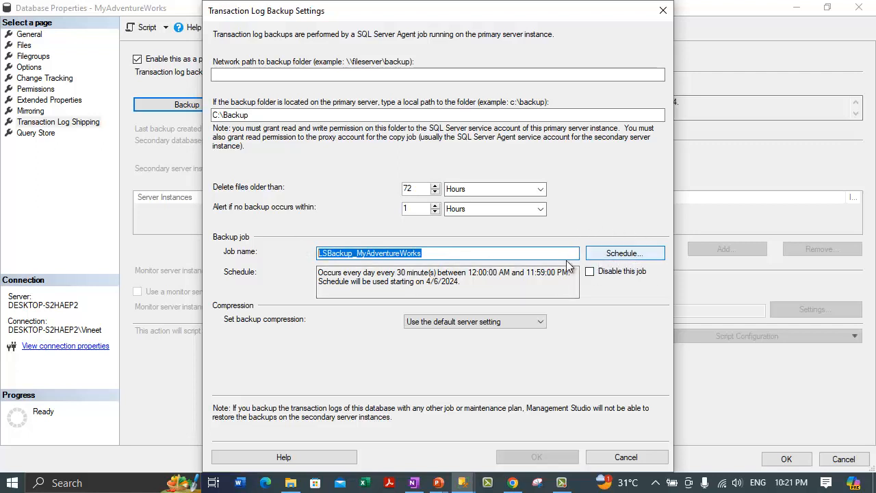
{"action": "left_click_drag", "start_coordinate": [460, 282], "coordinate": [251, 252]}
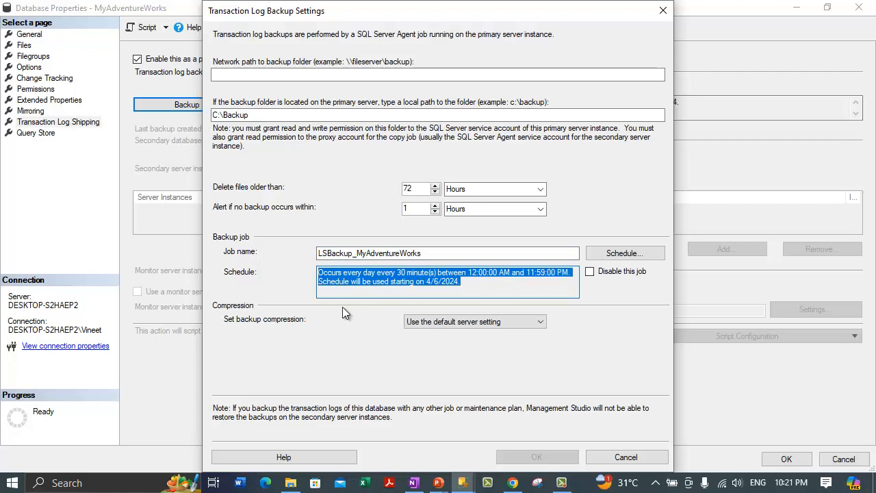
{"action": "left_click", "coordinate": [351, 282]}
{"action": "left_click_drag", "start_coordinate": [320, 272], "coordinate": [419, 273]}
{"action": "left_click", "coordinate": [433, 289]}
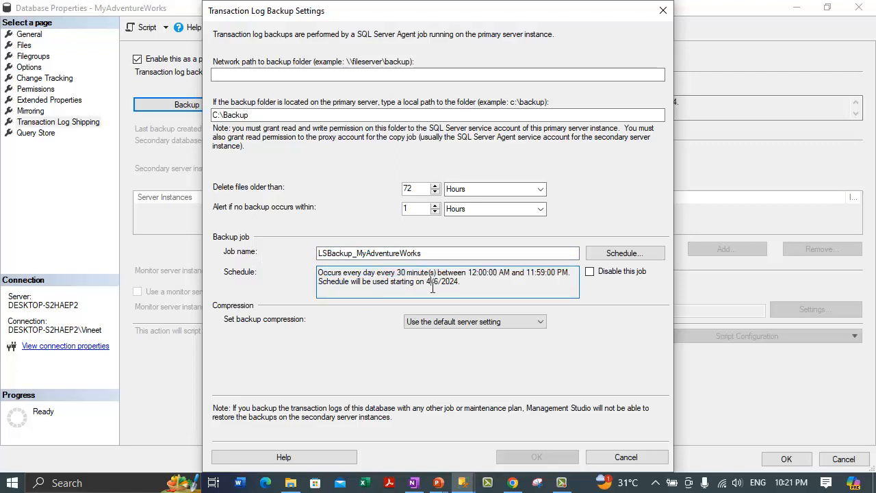
{"action": "left_click_drag", "start_coordinate": [465, 277], "coordinate": [572, 275]}
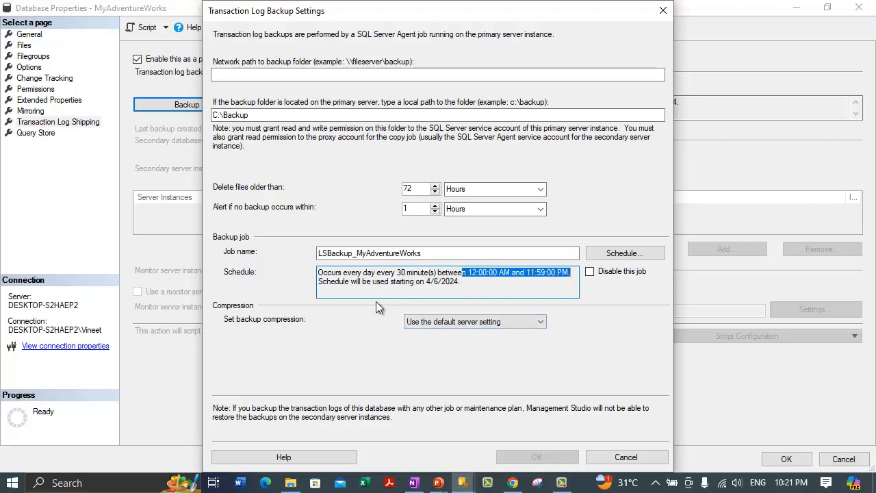
{"action": "left_click", "coordinate": [355, 293]}
{"action": "left_click_drag", "start_coordinate": [327, 285], "coordinate": [507, 285]}
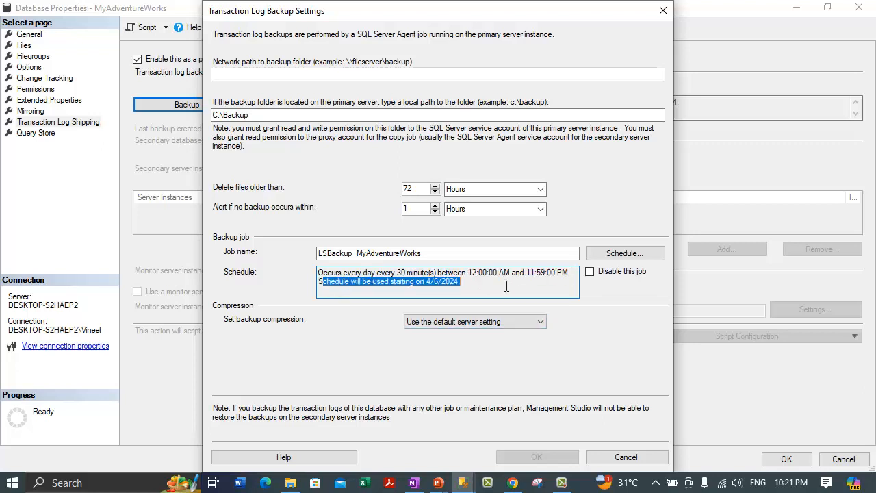
{"action": "left_click", "coordinate": [426, 287]}
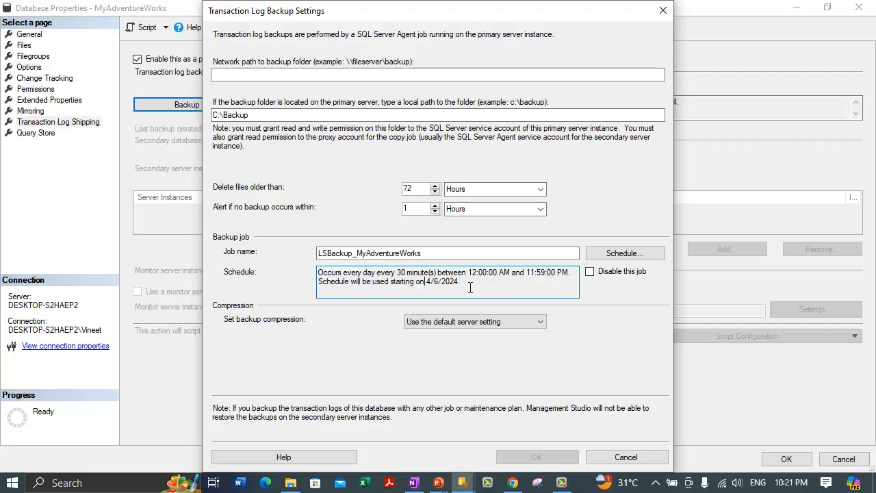
Step: Switch to File Explorer and create a folder named Backup on Local Disk (C:)
{"action": "left_click", "coordinate": [258, 73]}
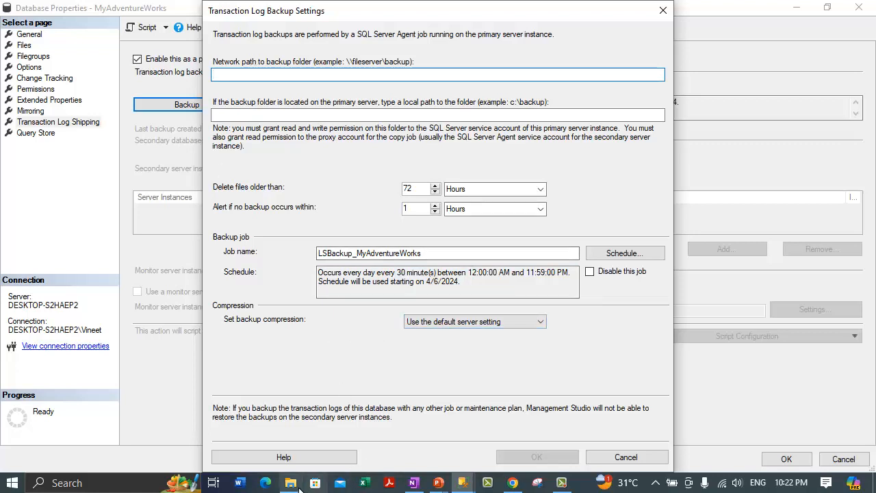
{"action": "mouse_move", "coordinate": [297, 486]}
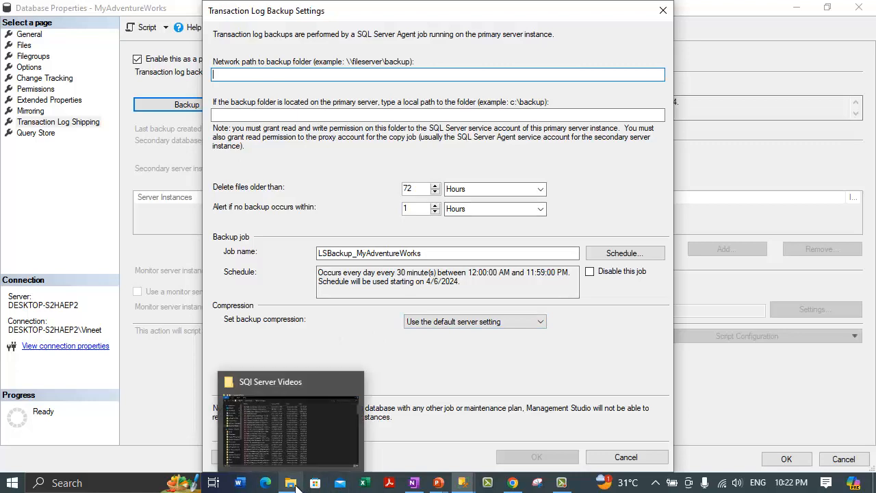
{"action": "left_click", "coordinate": [297, 486]}
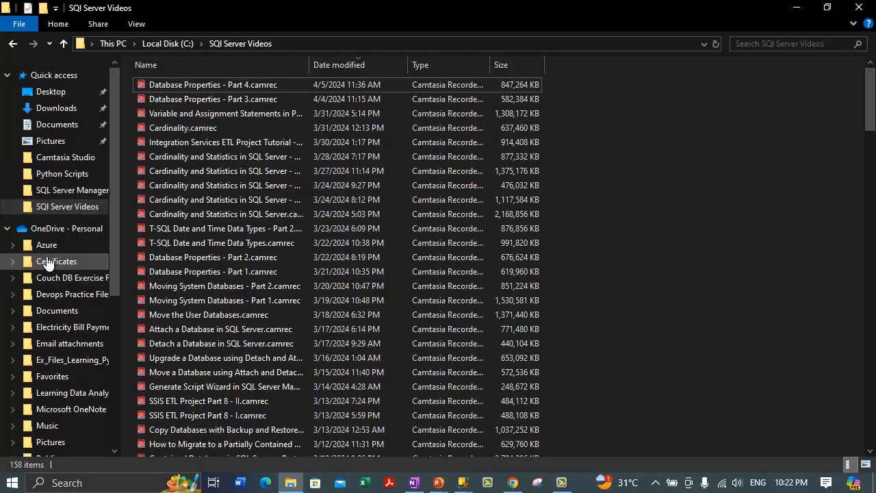
{"action": "scroll", "coordinate": [43, 267], "scroll_direction": "down", "scroll_amount": 5}
{"action": "left_click", "coordinate": [62, 397]}
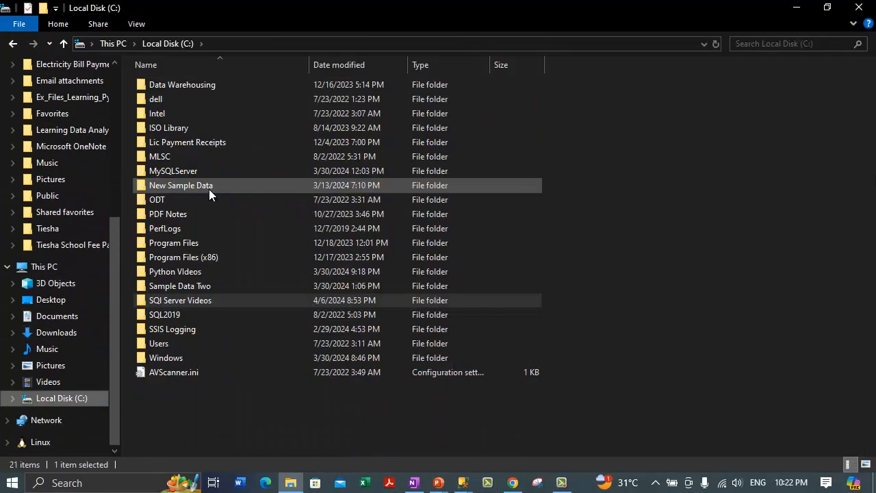
{"action": "right_click", "coordinate": [221, 430]}
{"action": "mouse_move", "coordinate": [342, 398]}
{"action": "left_click", "coordinate": [412, 404]}
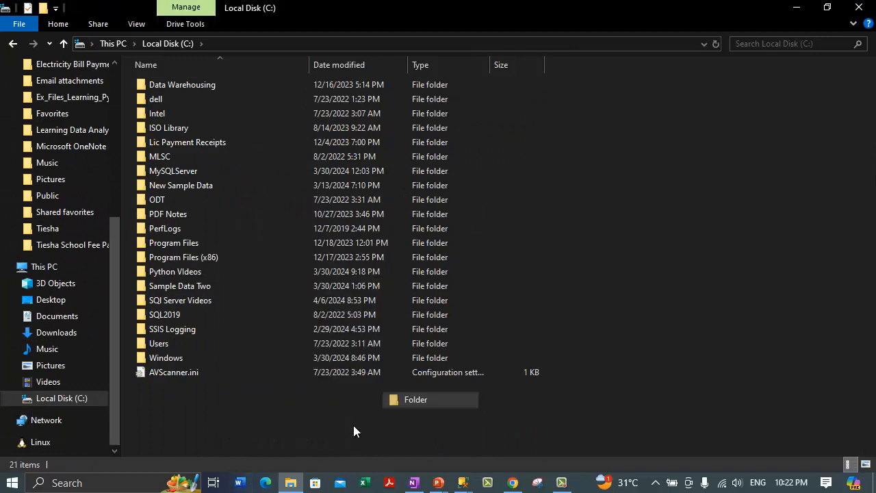
{"action": "type", "text": "Backup"}
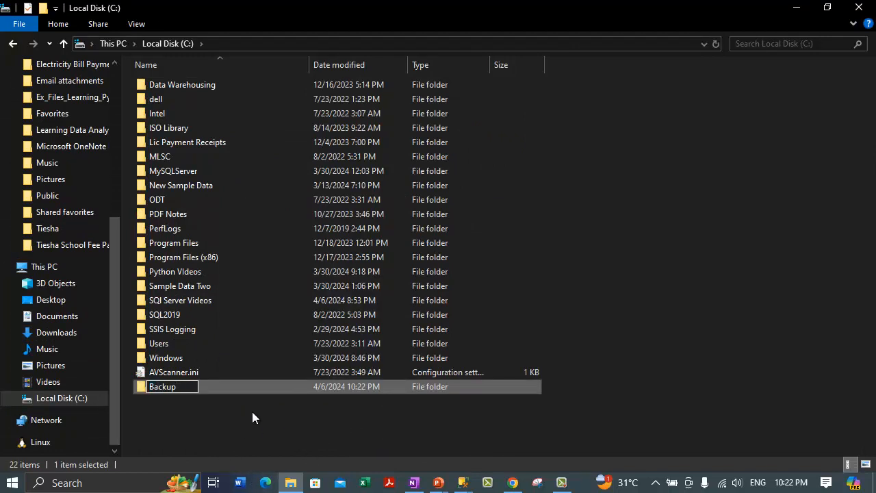
{"action": "key", "text": "Return"}
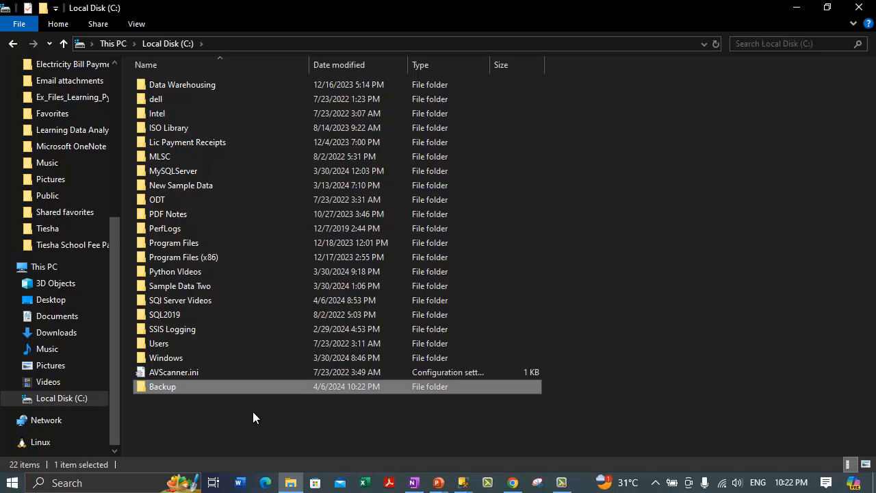
Step: Share the Backup folder on the network with its existing owner through the folder's properties
{"action": "right_click", "coordinate": [187, 386]}
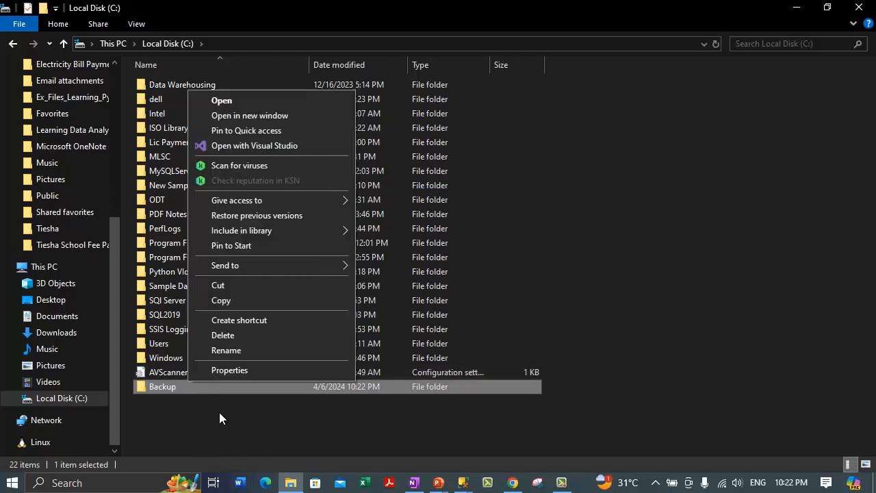
{"action": "left_click", "coordinate": [219, 369]}
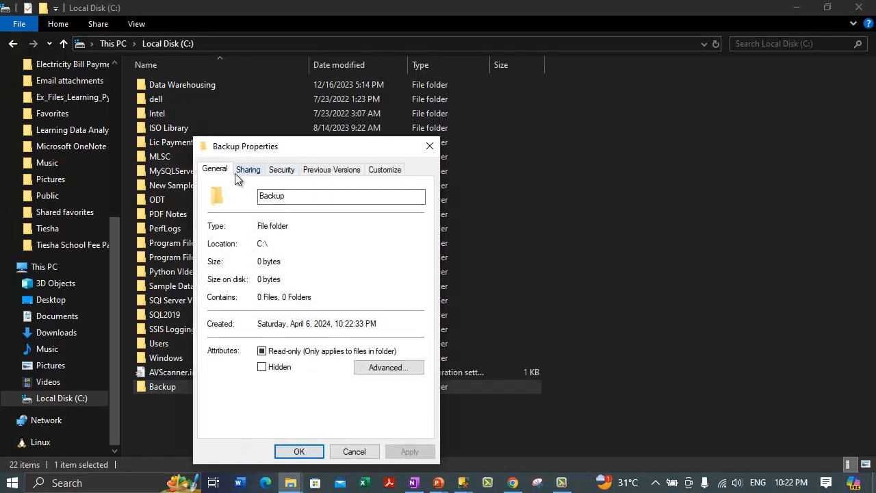
{"action": "left_click", "coordinate": [248, 170]}
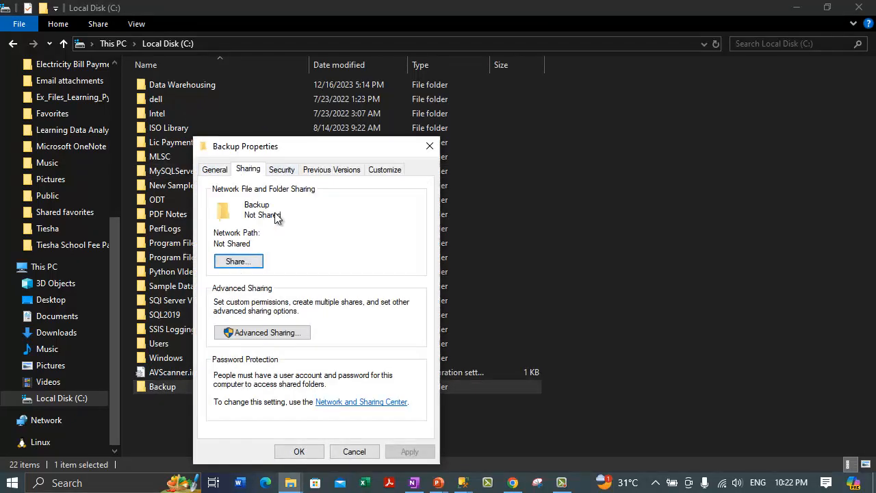
{"action": "left_click", "coordinate": [234, 266]}
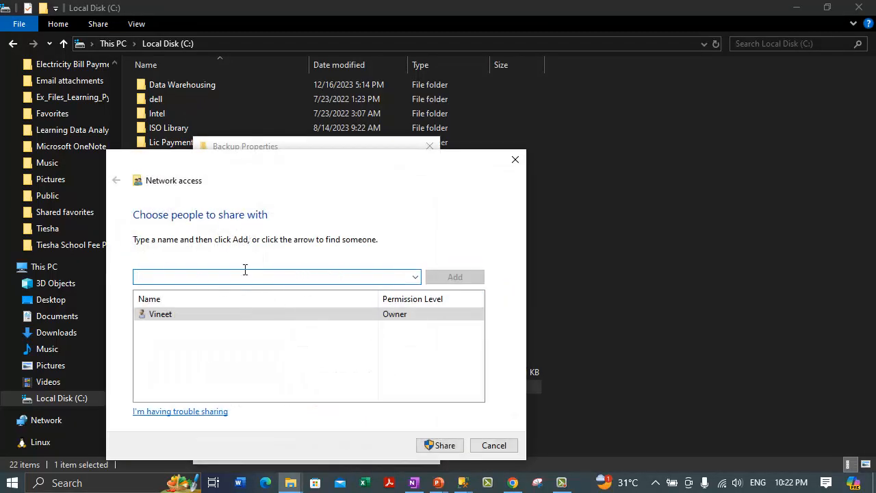
{"action": "left_click", "coordinate": [441, 446]}
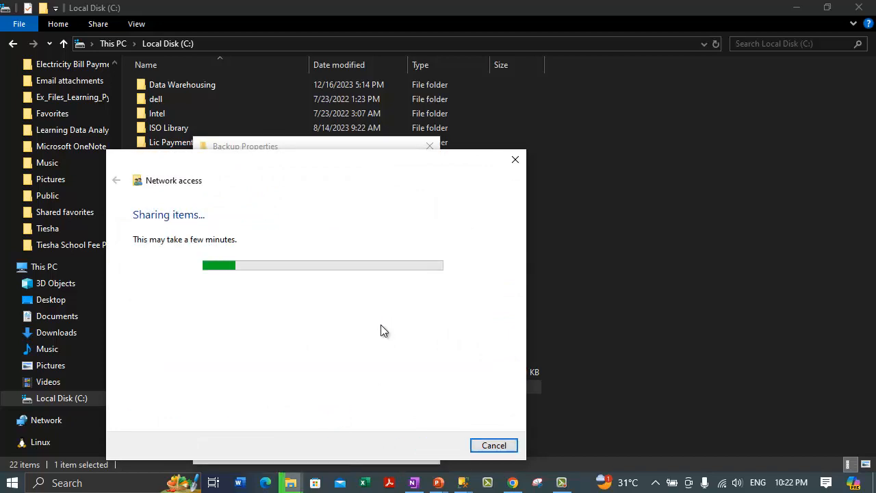
{"action": "left_click", "coordinate": [495, 446]}
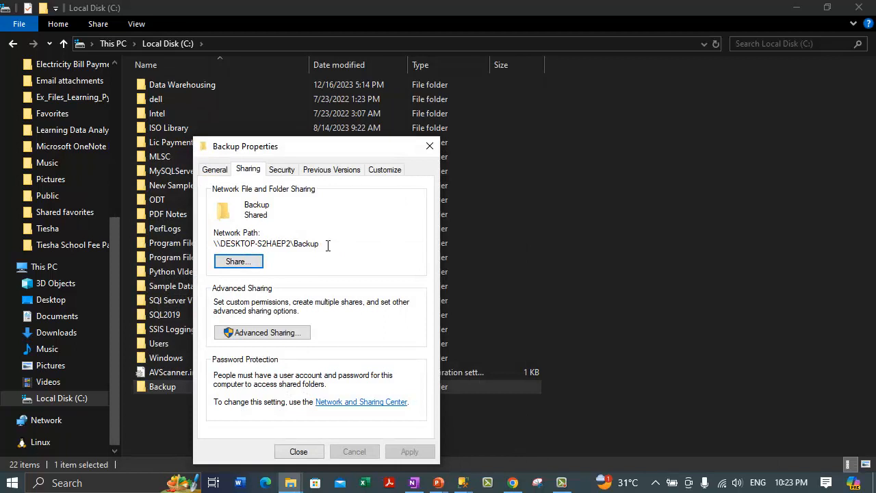
Step: Copy the shared folder's path \\DESKTOP-S2HAEP2\Backup and apply it as the network path to the backup folder in the log backup settings
{"action": "double_click", "coordinate": [328, 246]}
{"action": "key", "text": "ctrl+c"}
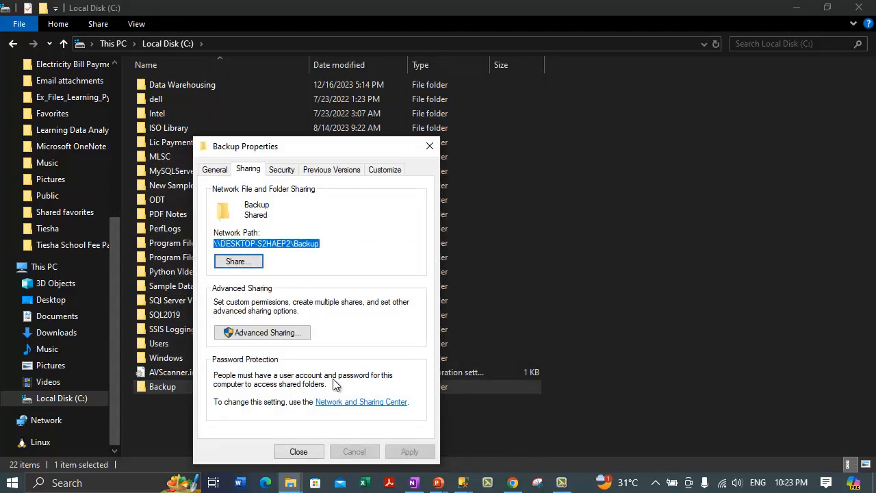
{"action": "left_click", "coordinate": [303, 454]}
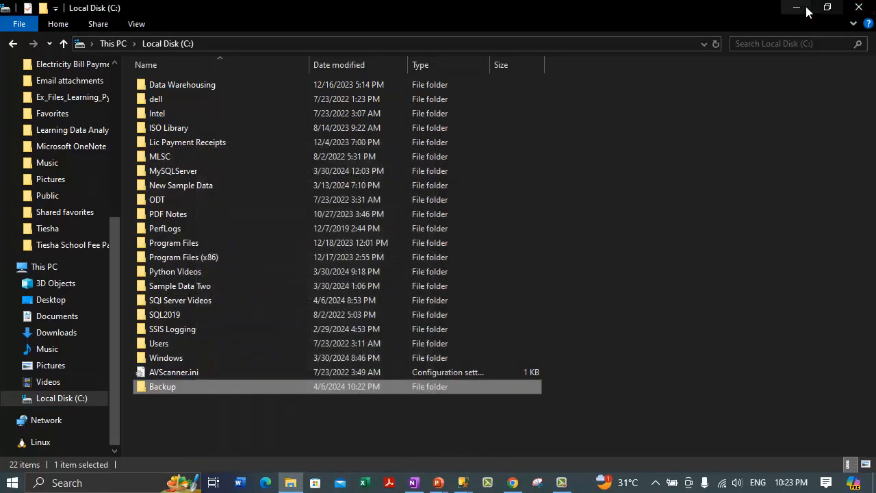
{"action": "left_click", "coordinate": [796, 7]}
{"action": "left_click", "coordinate": [260, 74]}
{"action": "key", "text": "ctrl+v"}
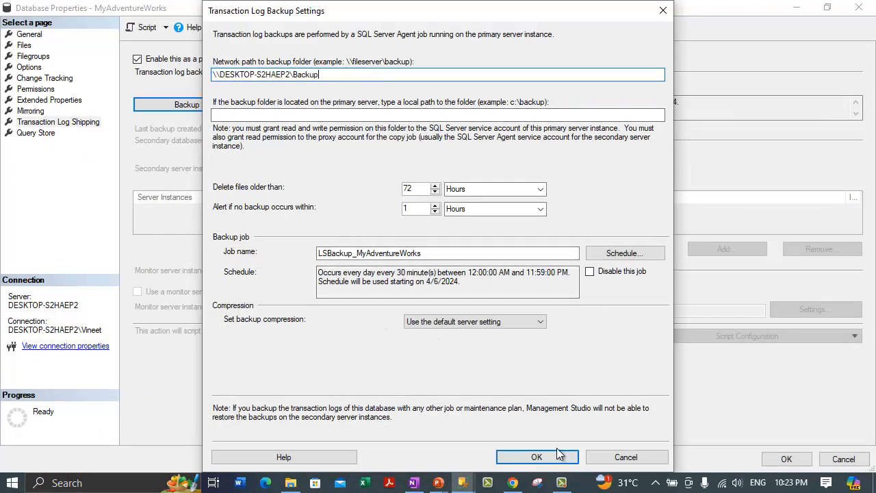
{"action": "left_click", "coordinate": [536, 457]}
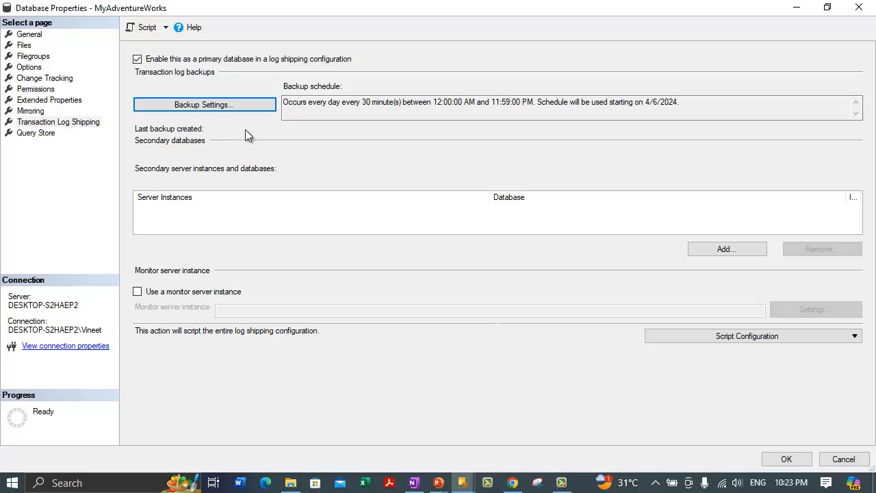
Step: Set the log backup job's schedule to occur every 5 minutes and save the log shipping configuration
{"action": "left_click", "coordinate": [212, 106]}
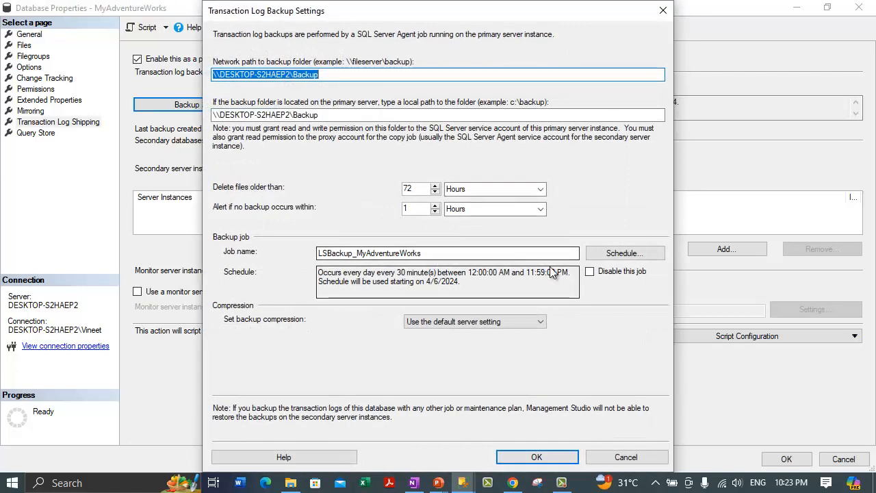
{"action": "left_click", "coordinate": [624, 253]}
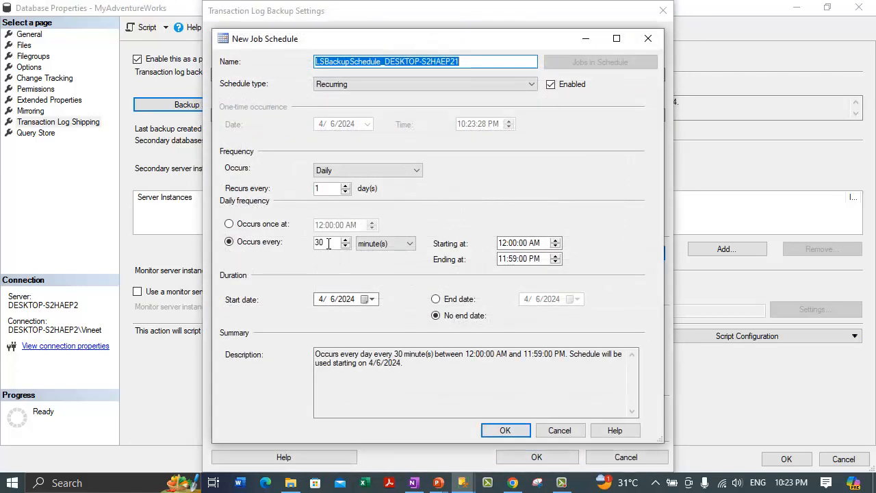
{"action": "left_click_drag", "start_coordinate": [328, 244], "coordinate": [279, 239]}
{"action": "type", "text": "5"}
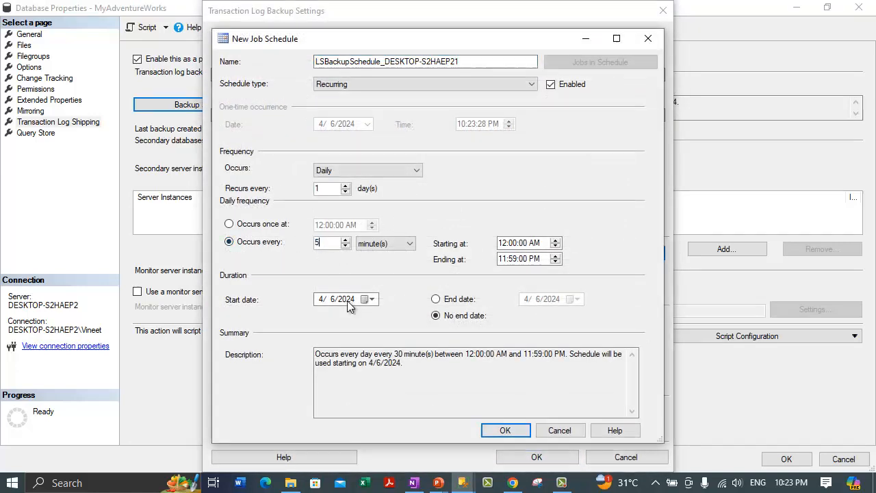
{"action": "left_click", "coordinate": [505, 430]}
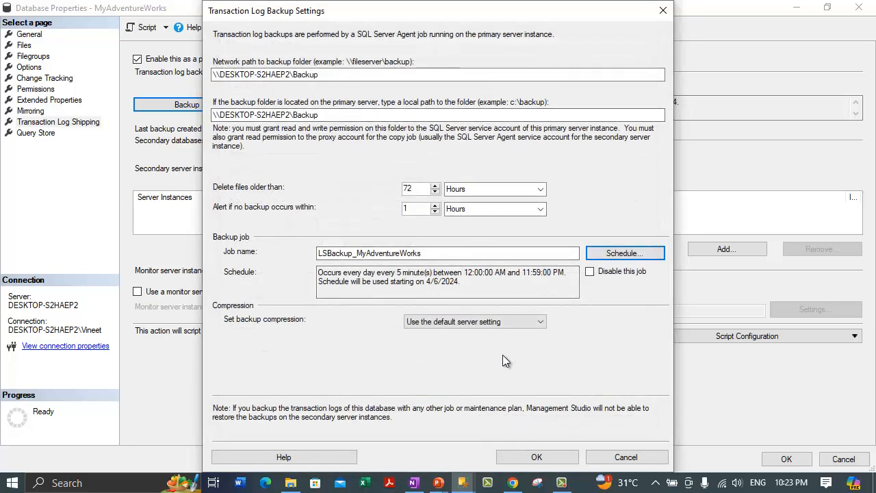
{"action": "left_click", "coordinate": [538, 457]}
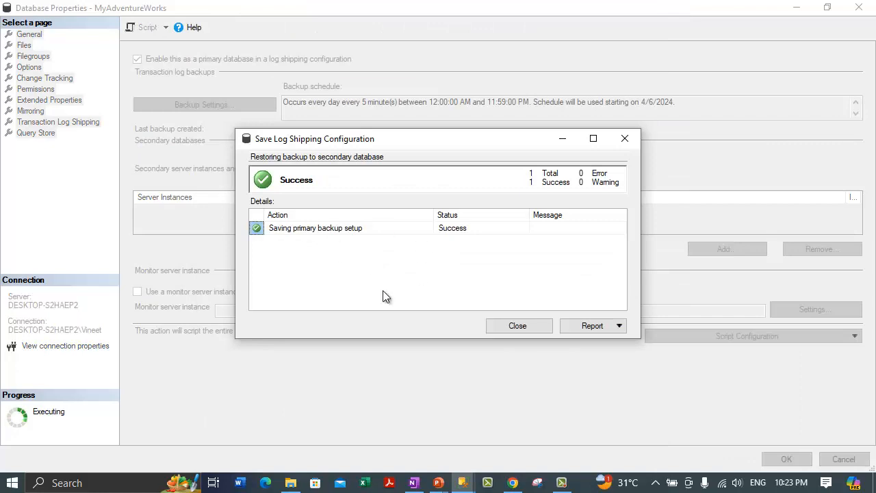
{"action": "left_click", "coordinate": [517, 326]}
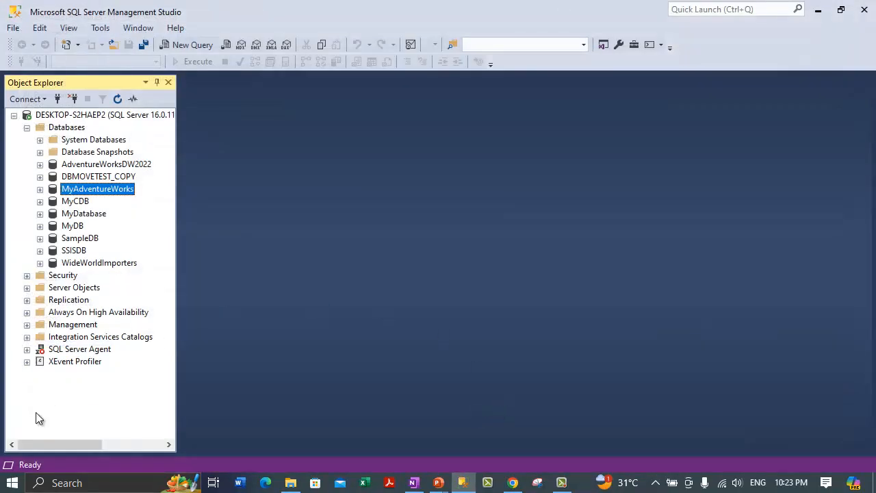
Step: Expand the SQL Server Agent's jobs and start the SQL Server Agent service
{"action": "left_click", "coordinate": [54, 351]}
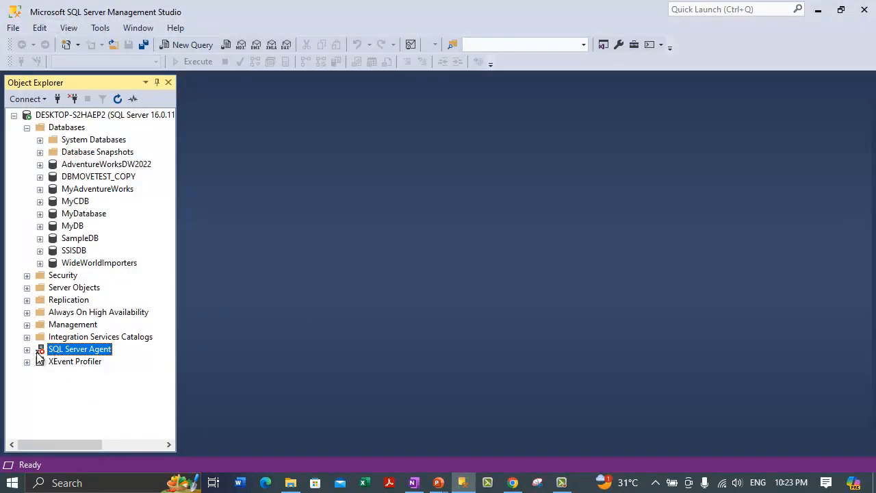
{"action": "left_click", "coordinate": [27, 349]}
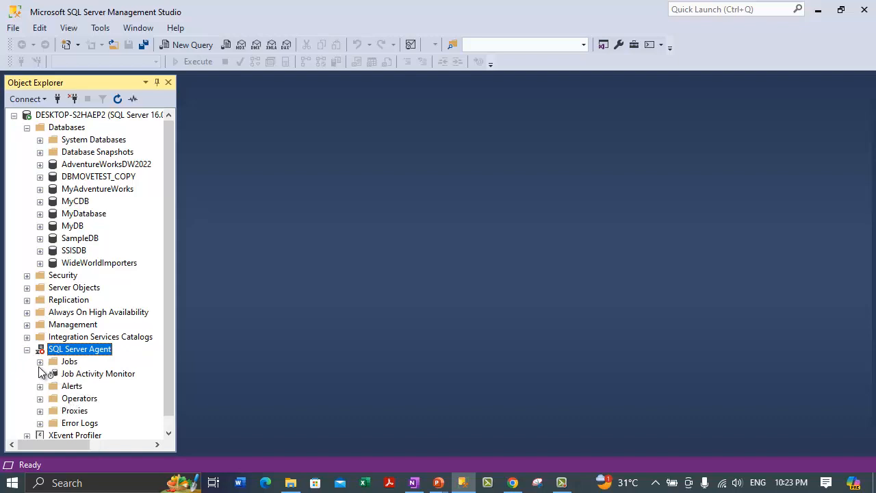
{"action": "left_click", "coordinate": [40, 361]}
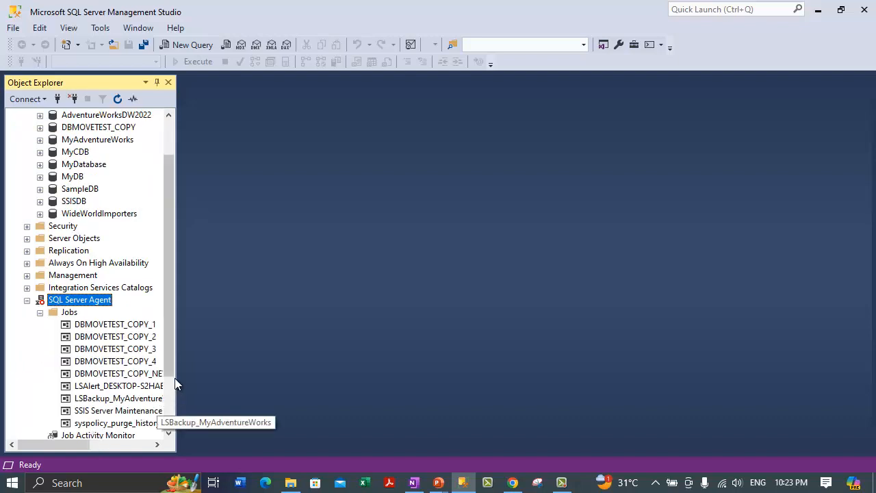
{"action": "right_click", "coordinate": [100, 301]}
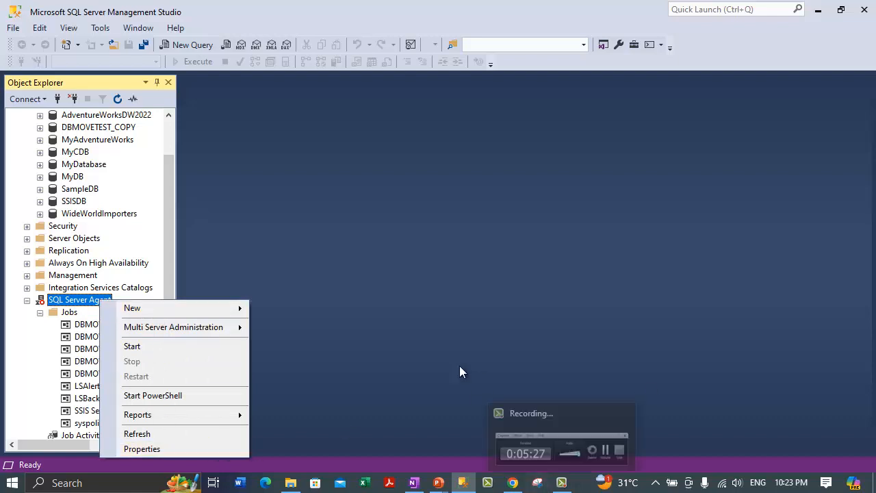
{"action": "left_click", "coordinate": [150, 347]}
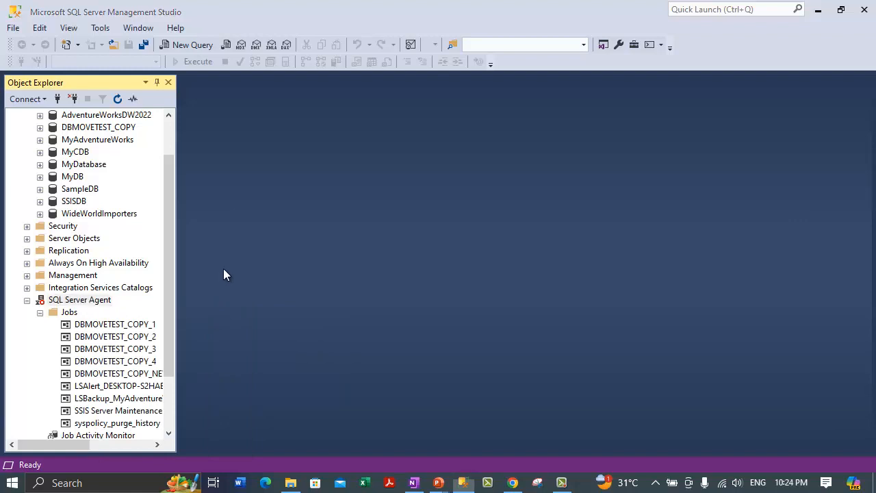
{"action": "left_click", "coordinate": [329, 72]}
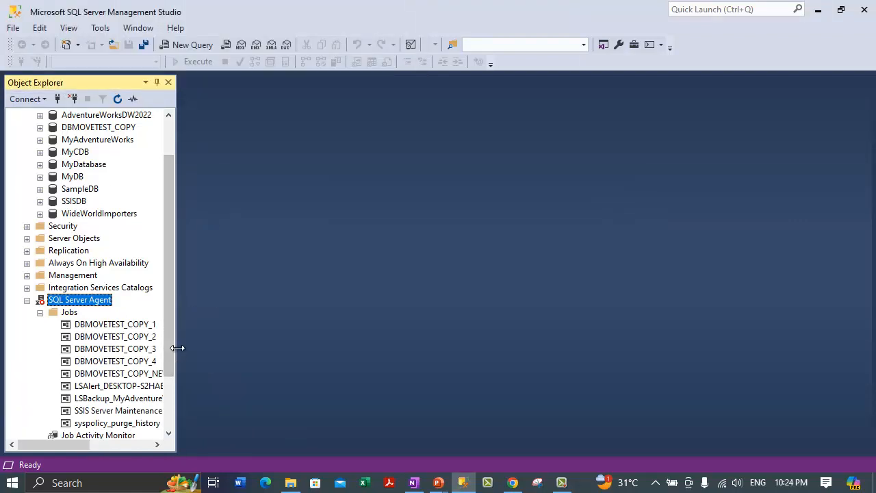
Step: Widen the Object Explorer, then refresh SQL Server Agent and expand its list of jobs
{"action": "left_click_drag", "start_coordinate": [176, 349], "coordinate": [239, 348]}
{"action": "right_click", "coordinate": [83, 301]}
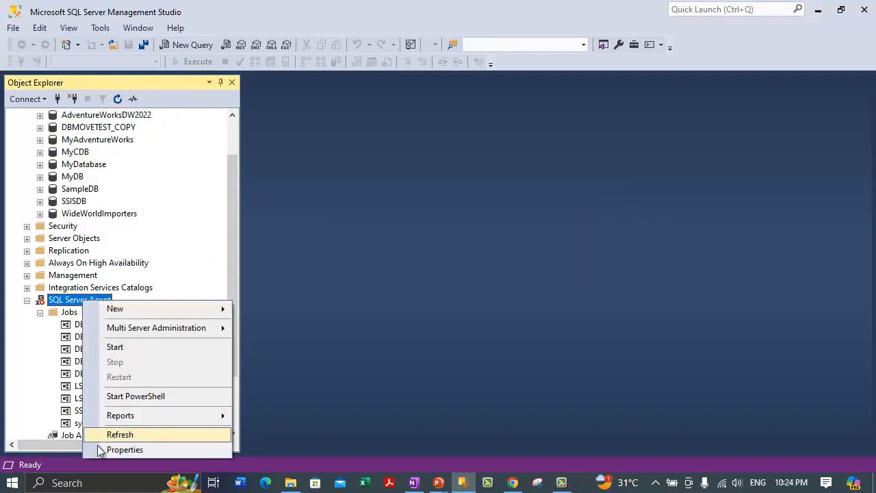
{"action": "left_click", "coordinate": [110, 432]}
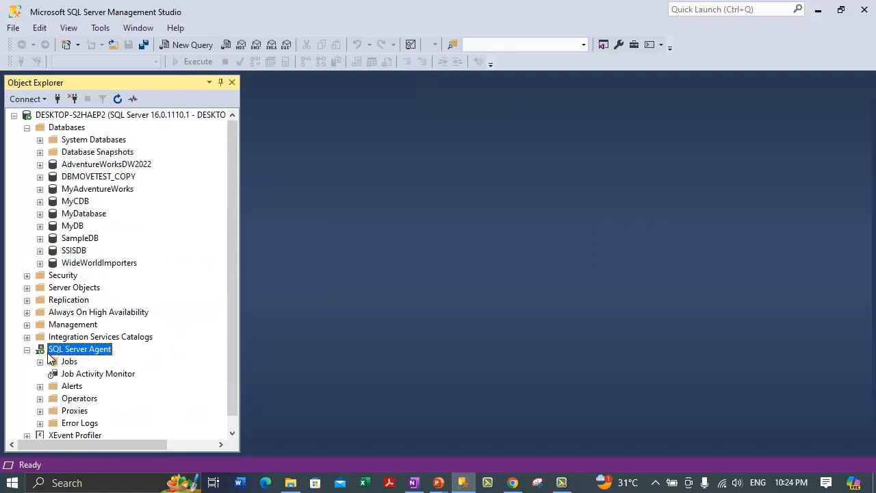
{"action": "left_click", "coordinate": [40, 362]}
{"action": "scroll", "coordinate": [139, 305], "scroll_direction": "down", "scroll_amount": 2}
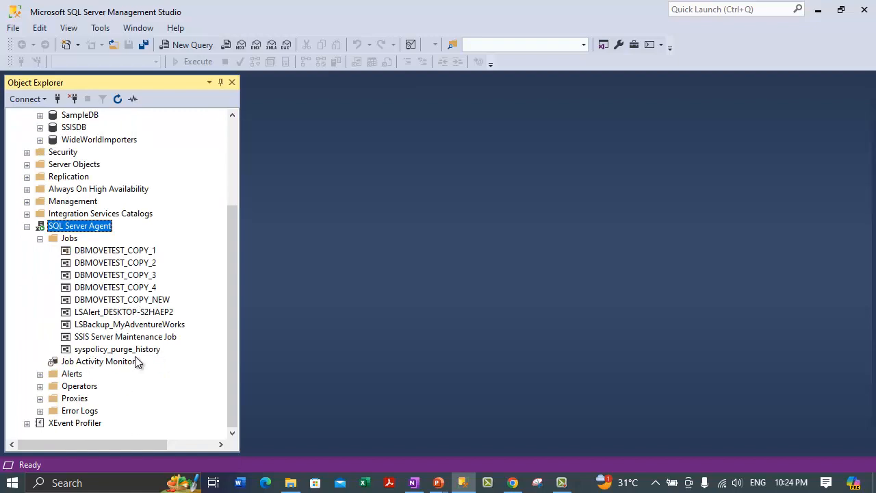
Step: Open the properties of the LSBackup_MyAdventureWorks job
{"action": "left_click", "coordinate": [78, 329]}
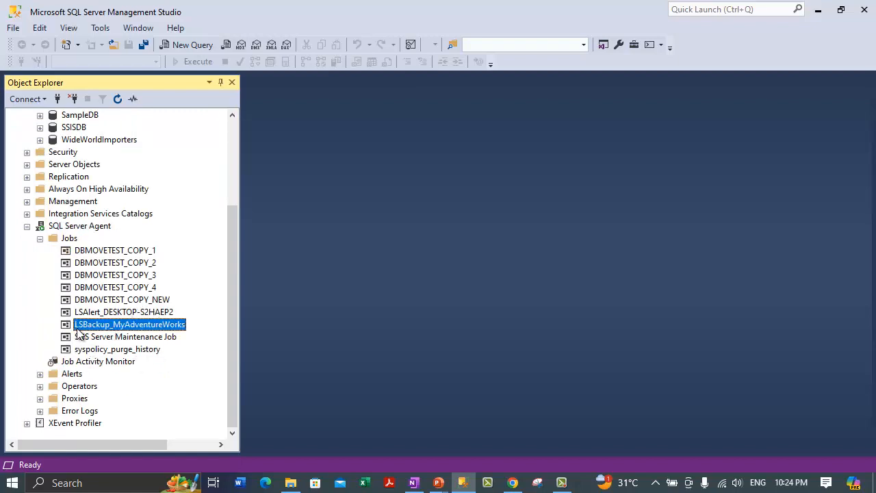
{"action": "right_click", "coordinate": [130, 332]}
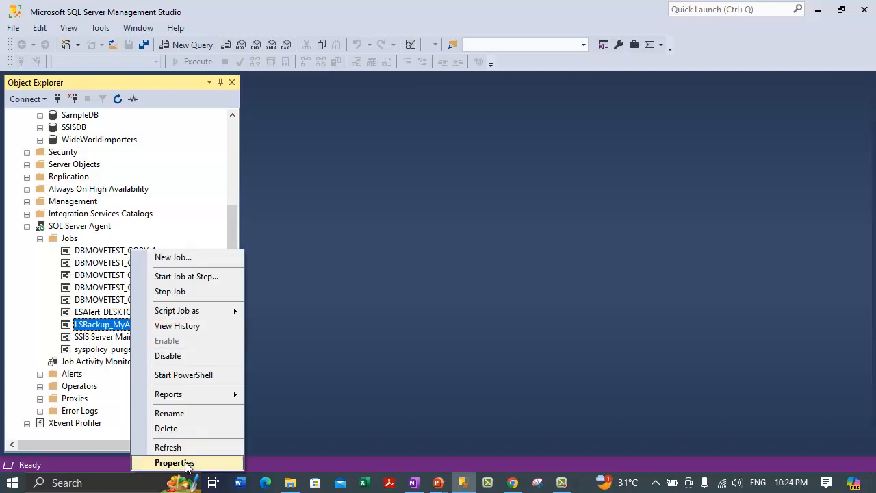
{"action": "left_click", "coordinate": [174, 463]}
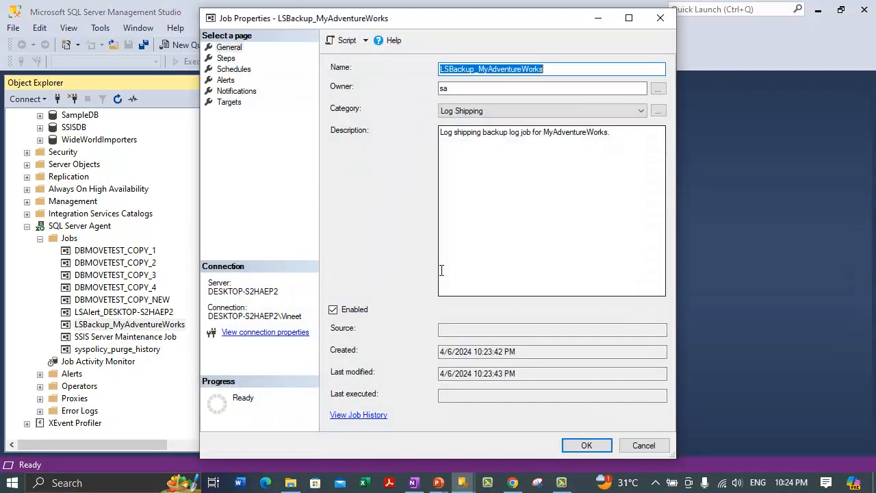
Step: Review the LSBackup_MyAdventureWorks job's general properties and its backup schedule details, and close the job properties
{"action": "left_click", "coordinate": [226, 59]}
{"action": "left_click", "coordinate": [228, 47]}
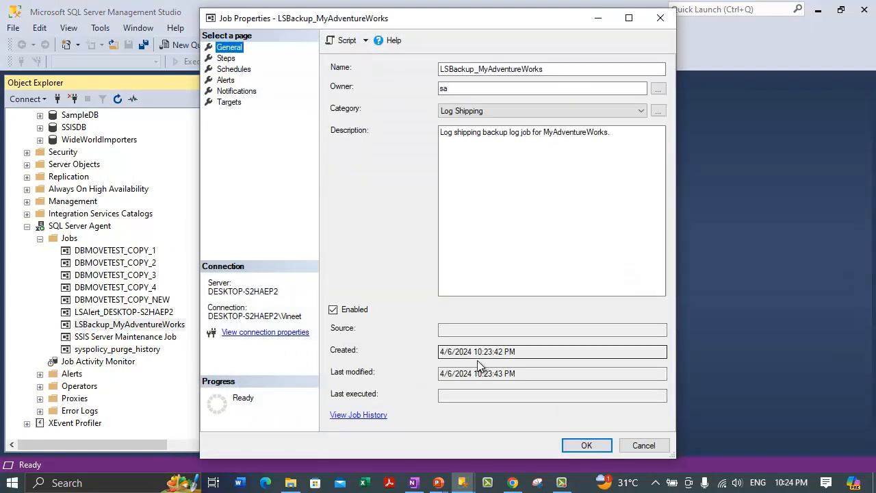
{"action": "left_click", "coordinate": [234, 69]}
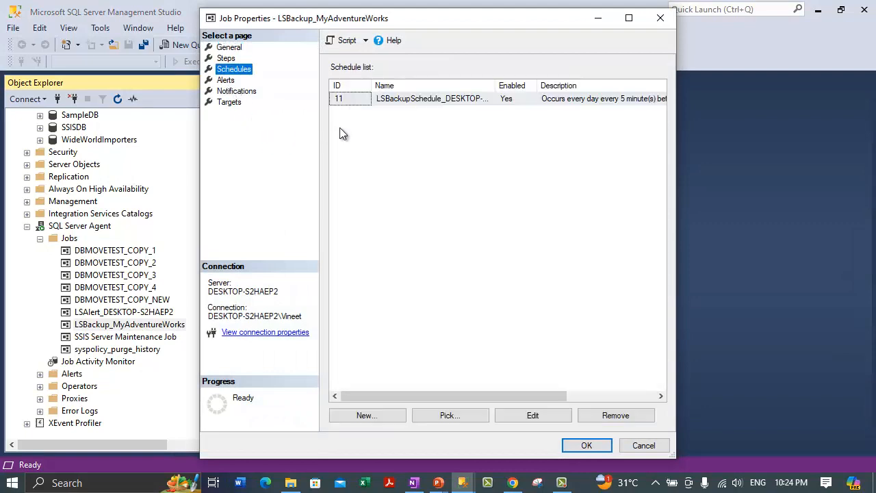
{"action": "left_click", "coordinate": [534, 416]}
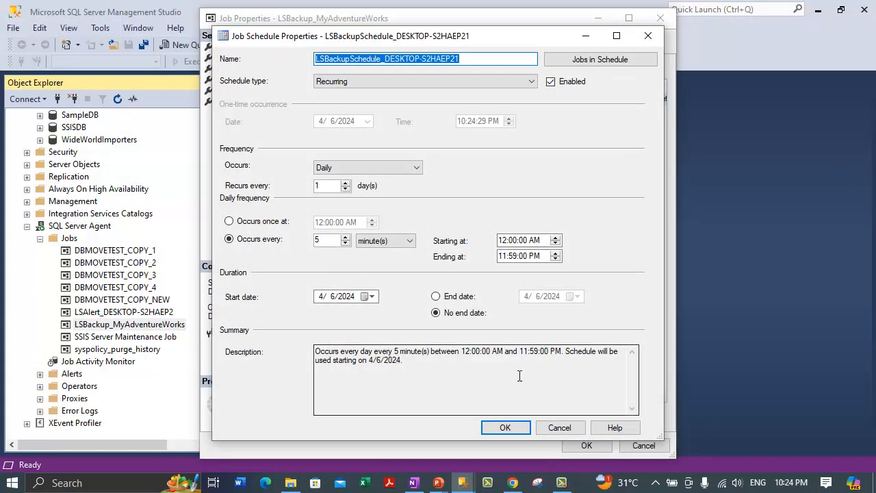
{"action": "left_click", "coordinate": [565, 429]}
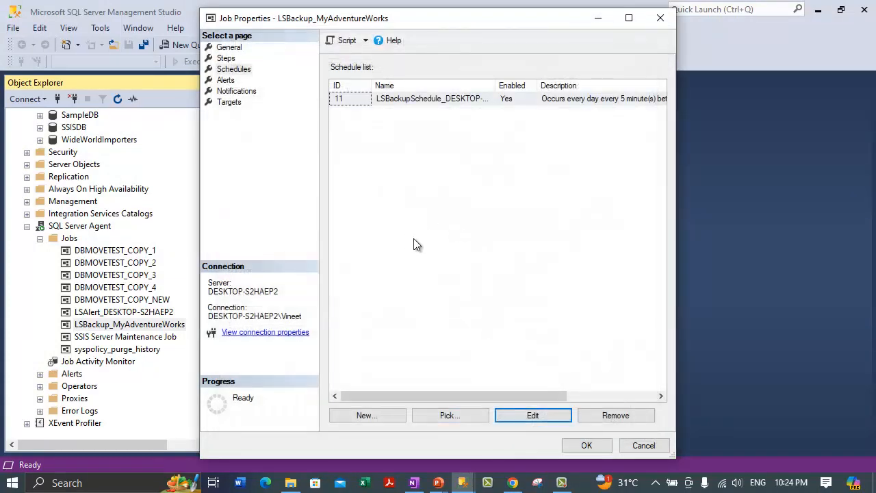
{"action": "left_click", "coordinate": [237, 48]}
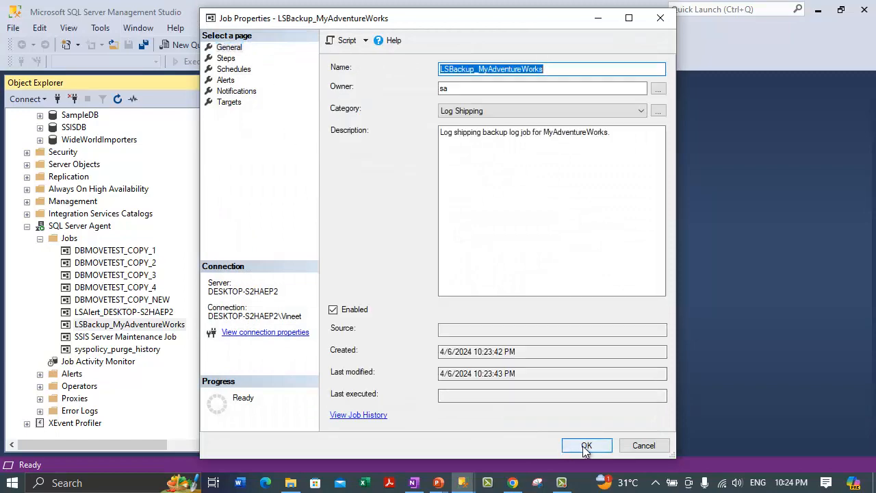
{"action": "left_click", "coordinate": [584, 445]}
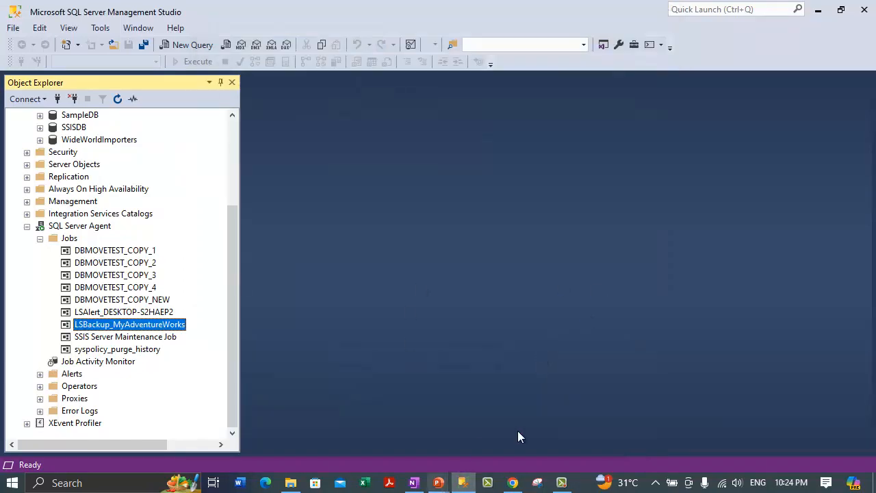
Step: Open the MyAdventureWorks database properties and check when the last transaction log shipping backup was created
{"action": "mouse_move", "coordinate": [561, 484]}
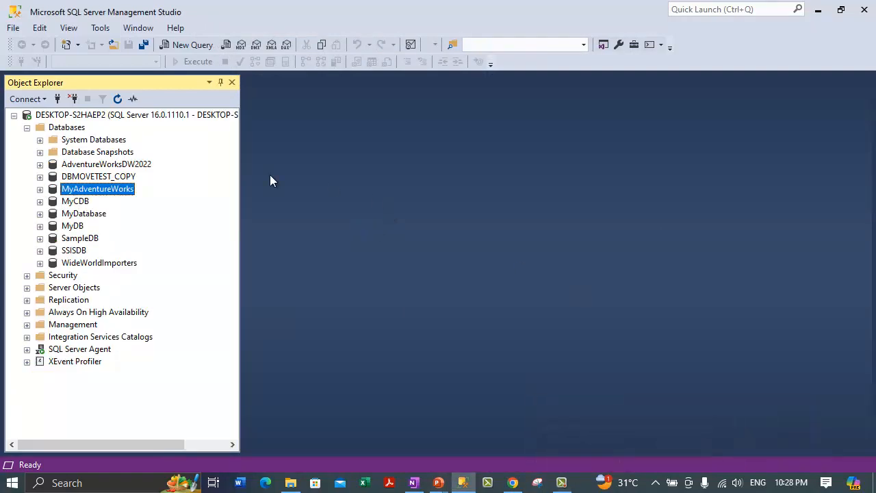
{"action": "right_click", "coordinate": [97, 189]}
{"action": "left_click", "coordinate": [143, 420]}
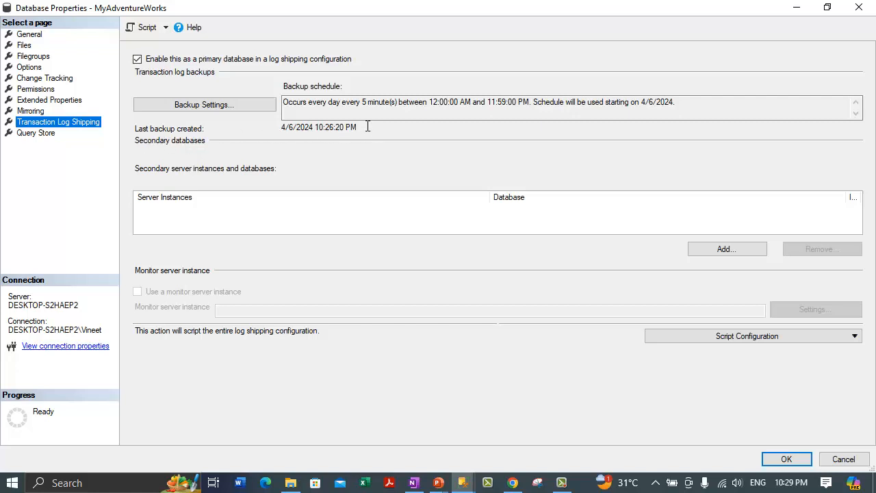
{"action": "left_click_drag", "start_coordinate": [368, 127], "coordinate": [277, 131]}
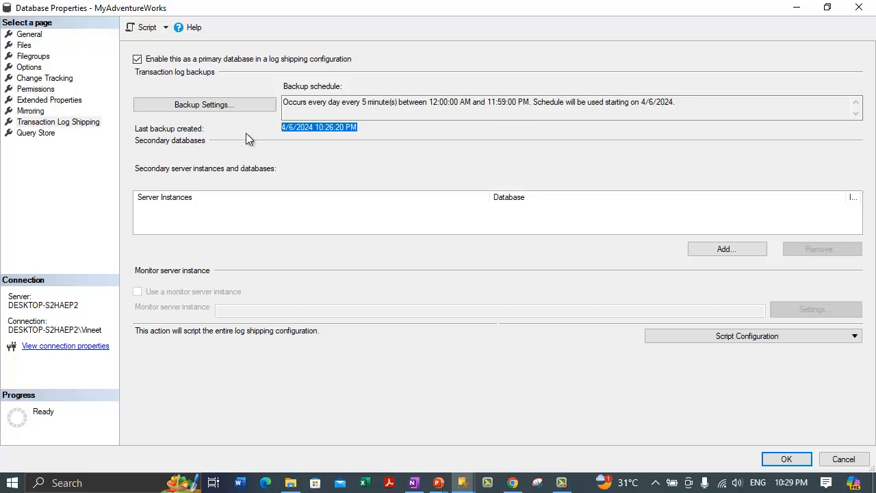
{"action": "left_click", "coordinate": [360, 128]}
{"action": "left_click", "coordinate": [291, 131], "text": "shift"}
{"action": "left_click_drag", "start_coordinate": [290, 131], "coordinate": [277, 128]}
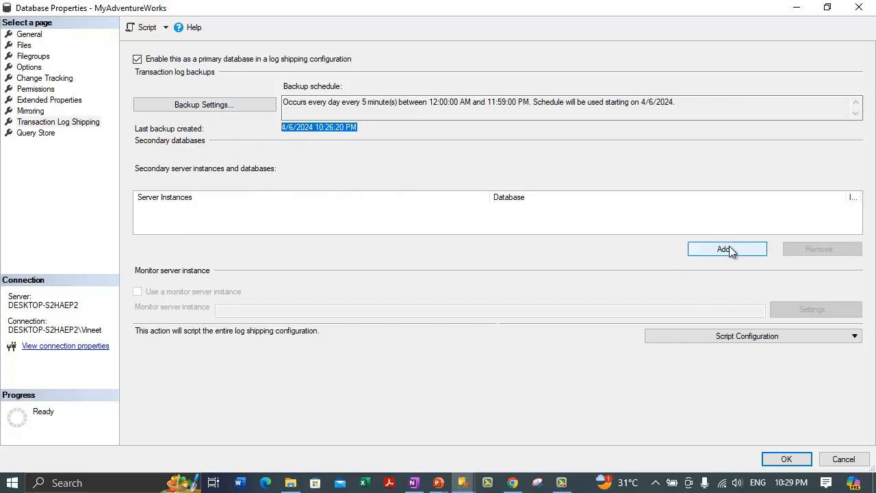
{"action": "left_click", "coordinate": [162, 218]}
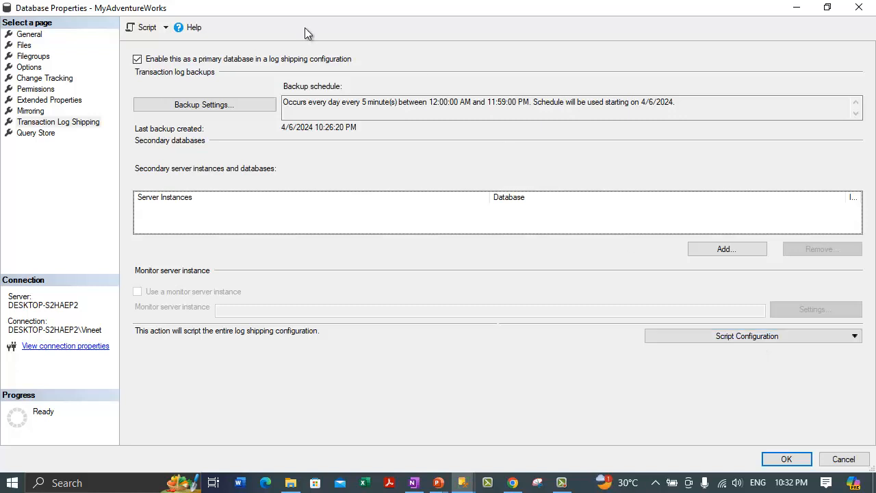
Step: Disable MyAdventureWorks as a primary database in log shipping and save the change, deleting the log shipping configuration
{"action": "left_click", "coordinate": [138, 59]}
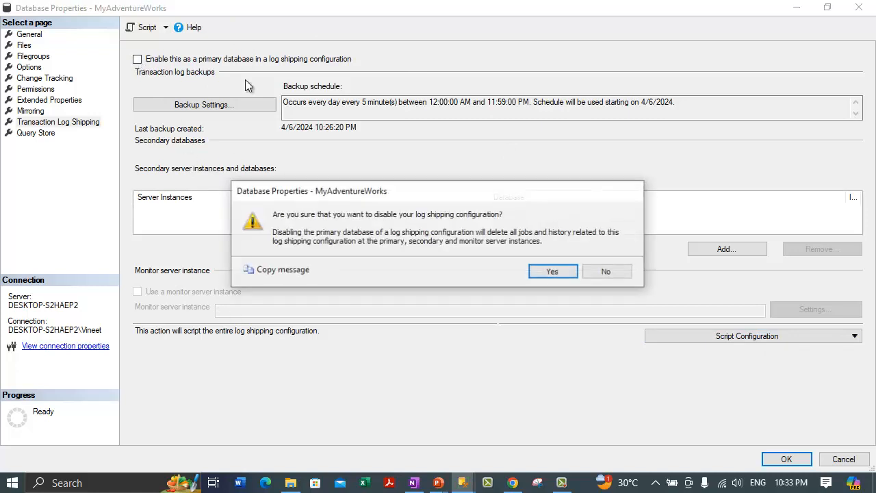
{"action": "left_click", "coordinate": [549, 272]}
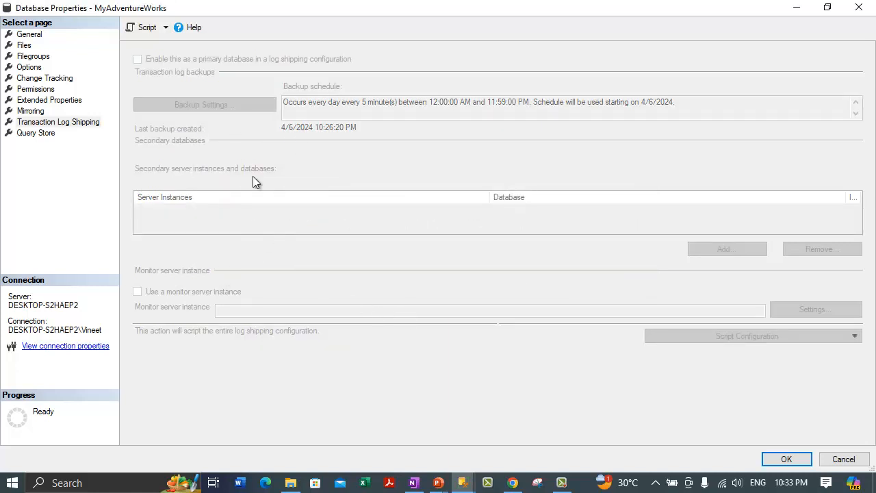
{"action": "left_click", "coordinate": [781, 460]}
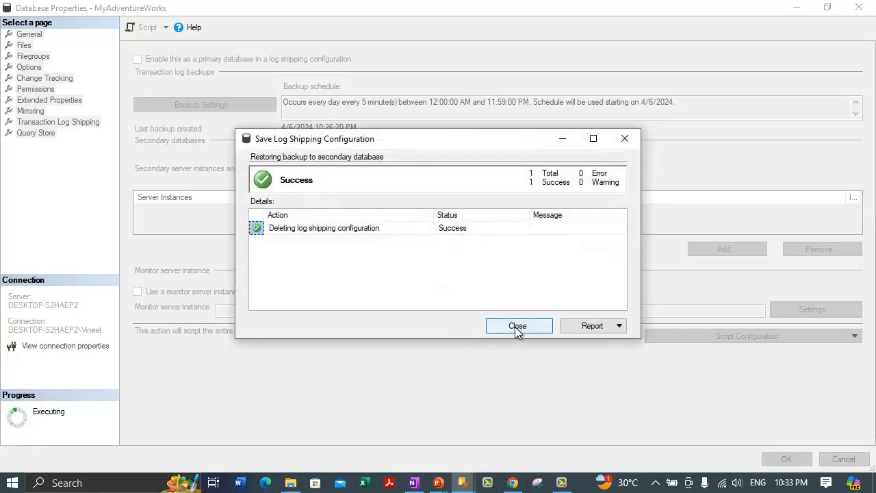
{"action": "left_click", "coordinate": [518, 326]}
Step: Reopen the MyAdventureWorks database properties in a maximized window and show the Query Store settings
{"action": "right_click", "coordinate": [114, 191]}
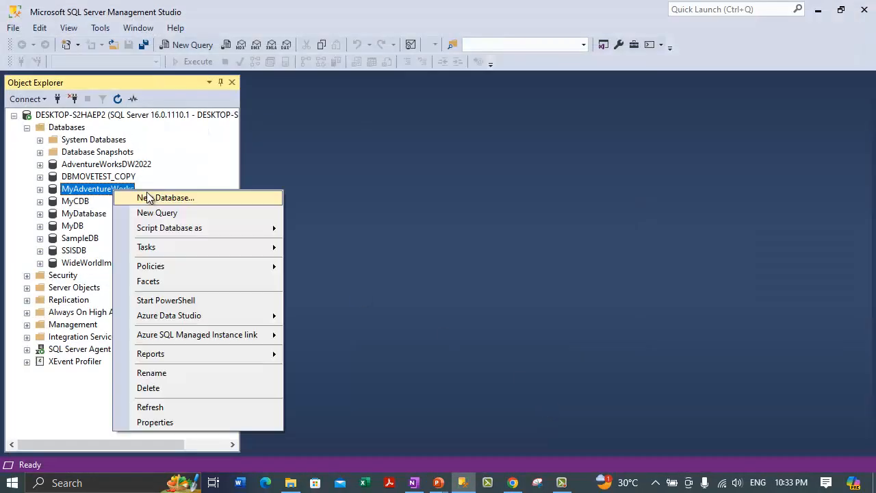
{"action": "left_click", "coordinate": [179, 422]}
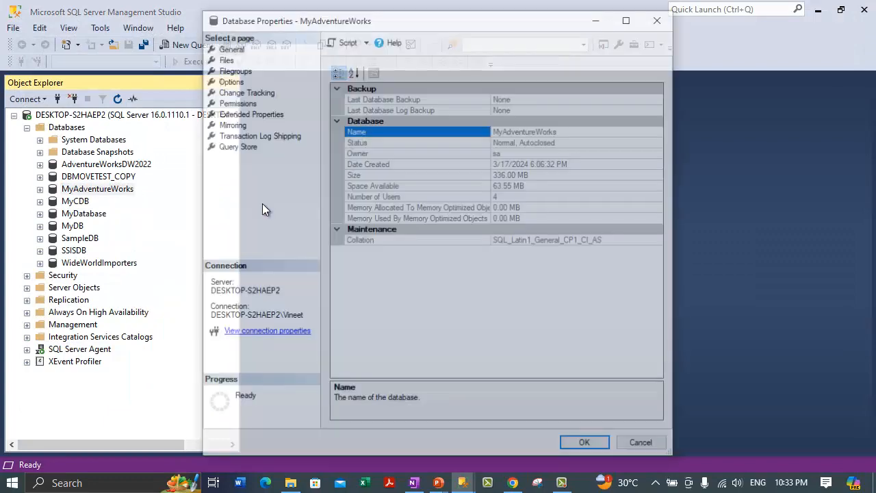
{"action": "double_click", "coordinate": [316, 21]}
{"action": "left_click", "coordinate": [34, 133]}
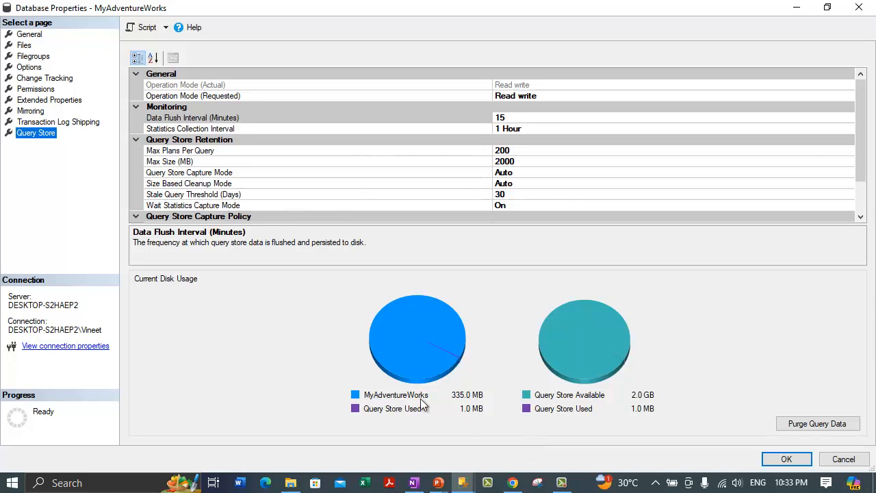
Step: Examine the actual and requested operation modes in the Query Store's general settings
{"action": "left_click", "coordinate": [200, 86]}
{"action": "left_click", "coordinate": [228, 98]}
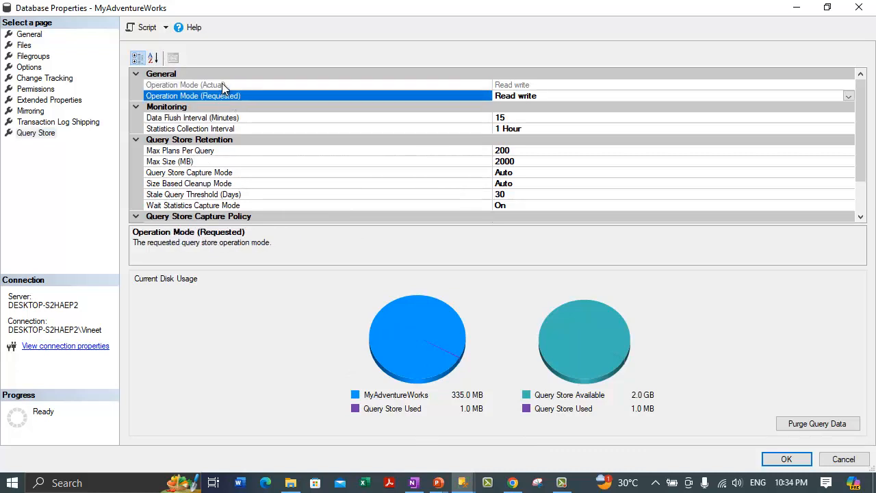
{"action": "left_click", "coordinate": [221, 83]}
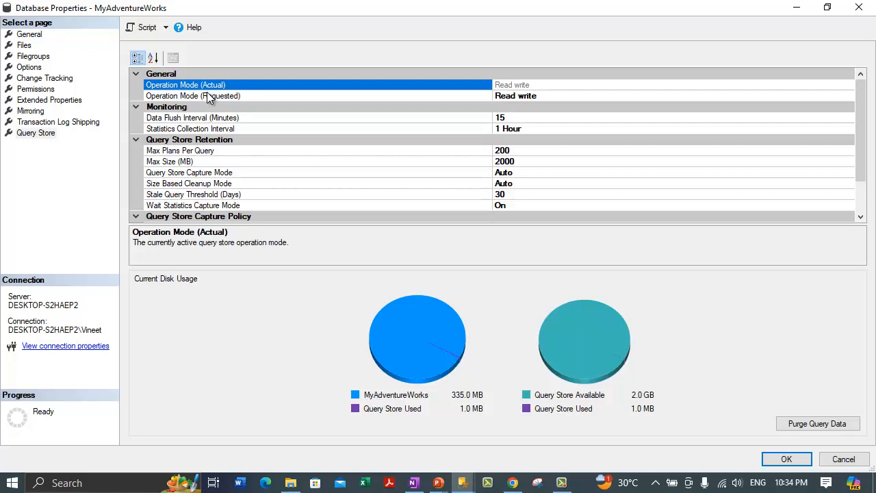
{"action": "left_click", "coordinate": [534, 95]}
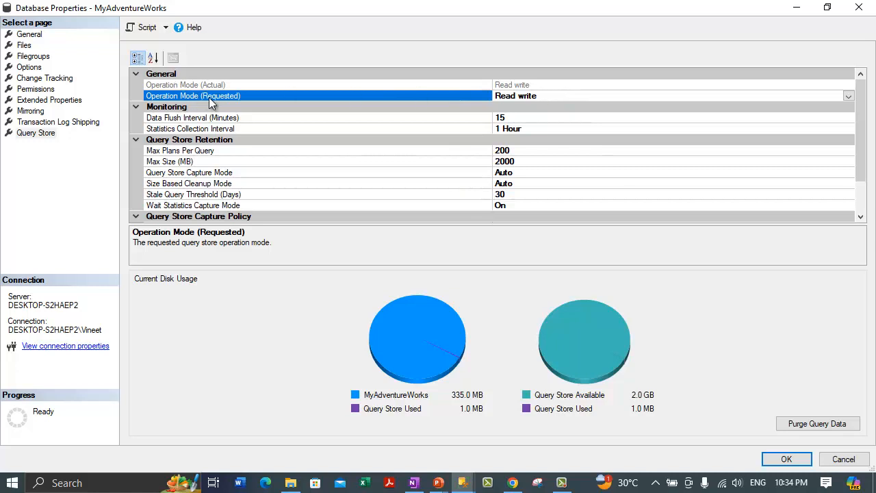
{"action": "left_click_drag", "start_coordinate": [538, 95], "coordinate": [458, 93]}
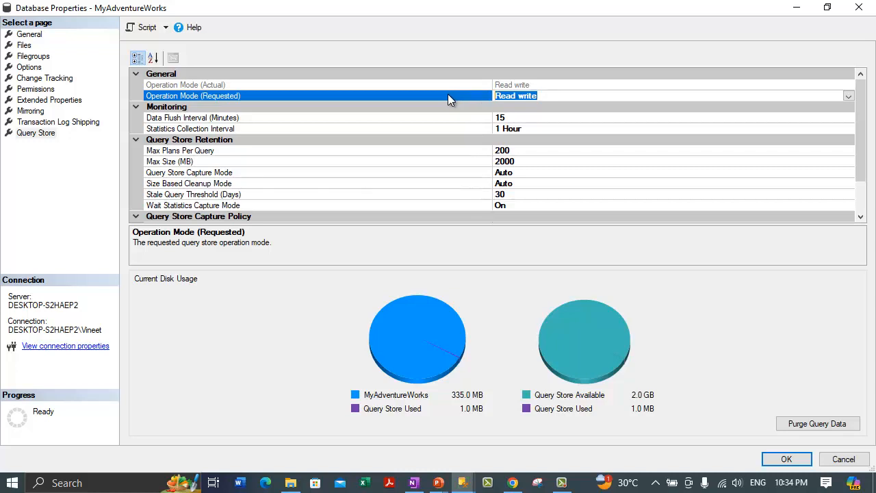
{"action": "left_click", "coordinate": [531, 87]}
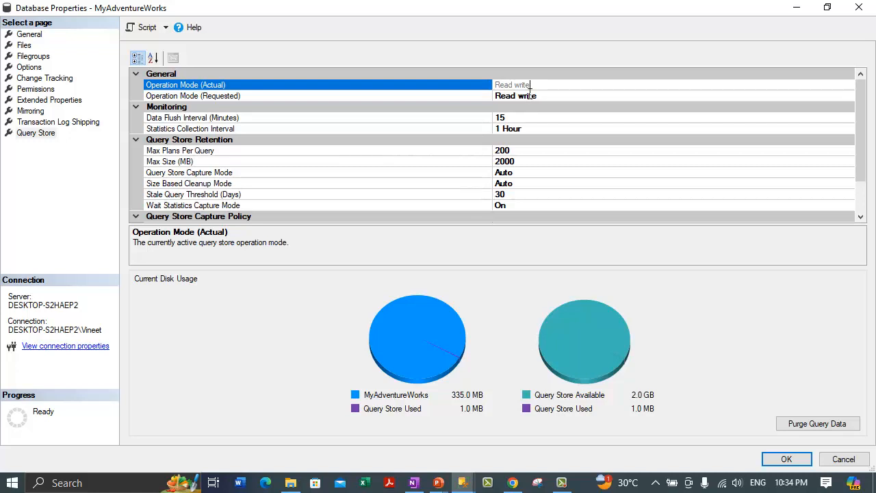
{"action": "left_click", "coordinate": [531, 96]}
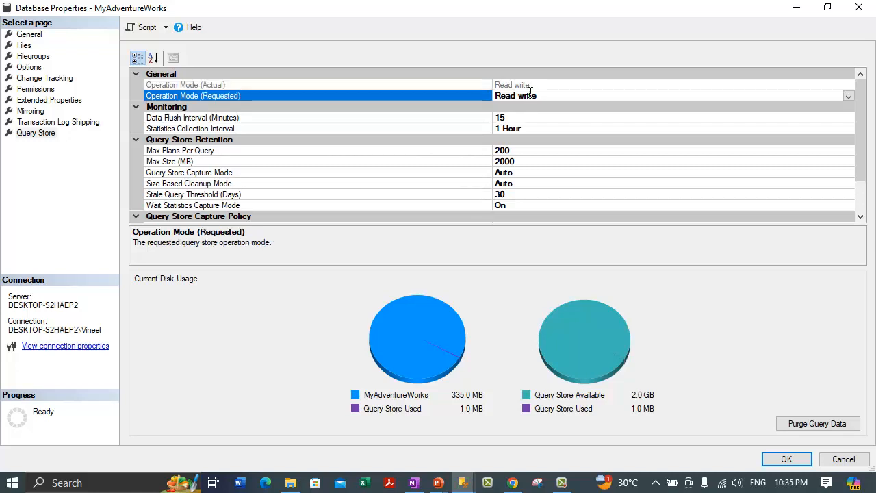
Step: Review the available choices for the requested Query Store operation mode and pick Read write
{"action": "left_click", "coordinate": [849, 96]}
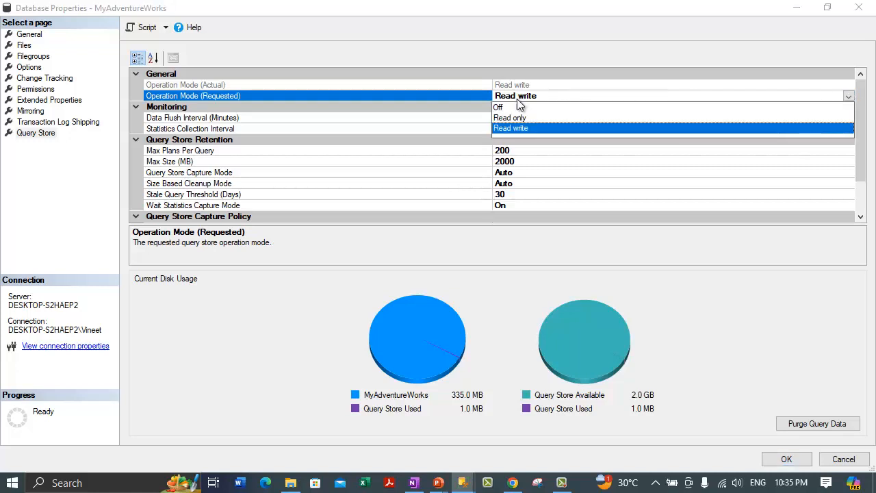
{"action": "left_click", "coordinate": [508, 117]}
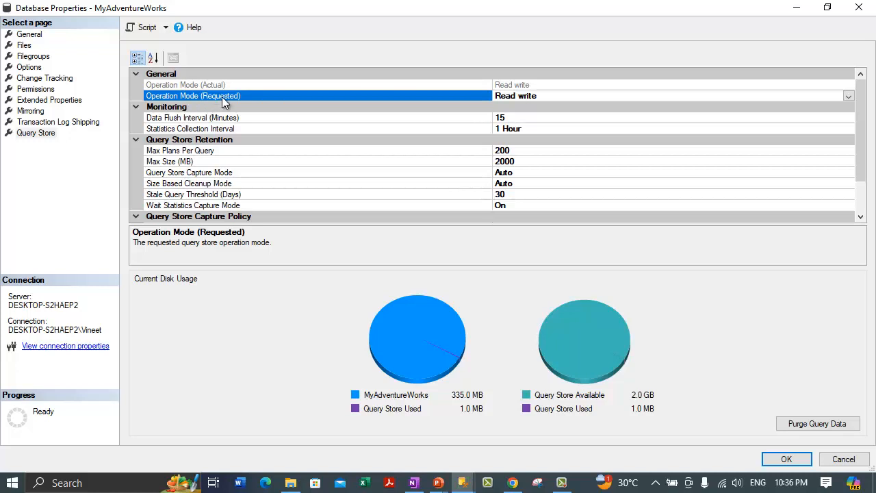
{"action": "left_click", "coordinate": [848, 96]}
{"action": "left_click", "coordinate": [520, 128]}
{"action": "left_click", "coordinate": [509, 128]}
Step: Examine the Query Store's data flush interval and statistics collection interval
{"action": "left_click", "coordinate": [512, 119]}
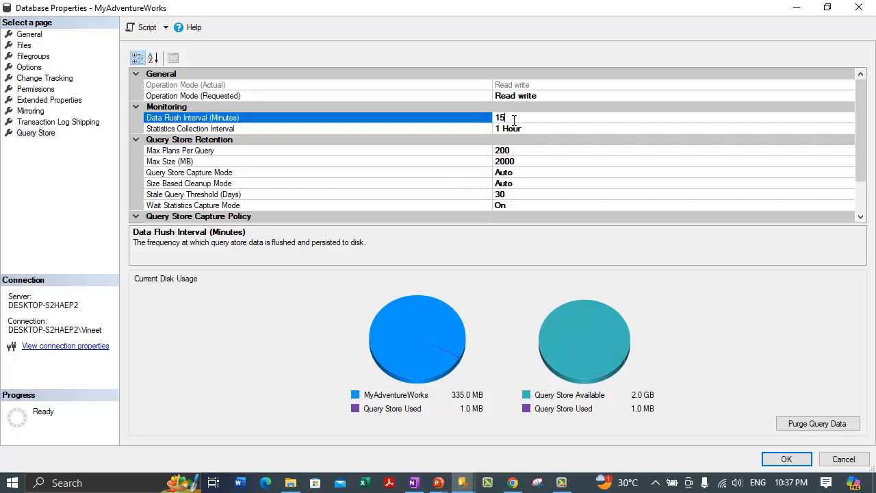
{"action": "left_click", "coordinate": [457, 116]}
{"action": "left_click", "coordinate": [264, 129]}
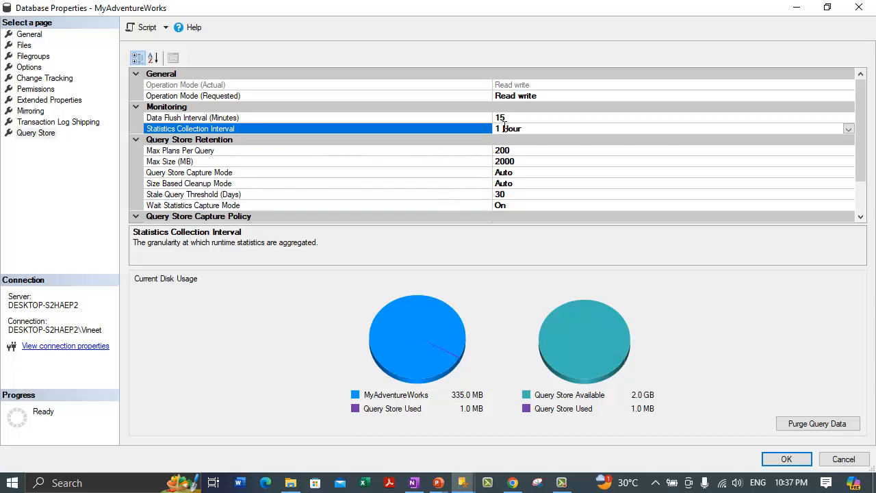
{"action": "left_click_drag", "start_coordinate": [528, 131], "coordinate": [469, 119]}
Step: Review the Query Store capture mode options and the stale query threshold in the retention settings
{"action": "left_click", "coordinate": [190, 174]}
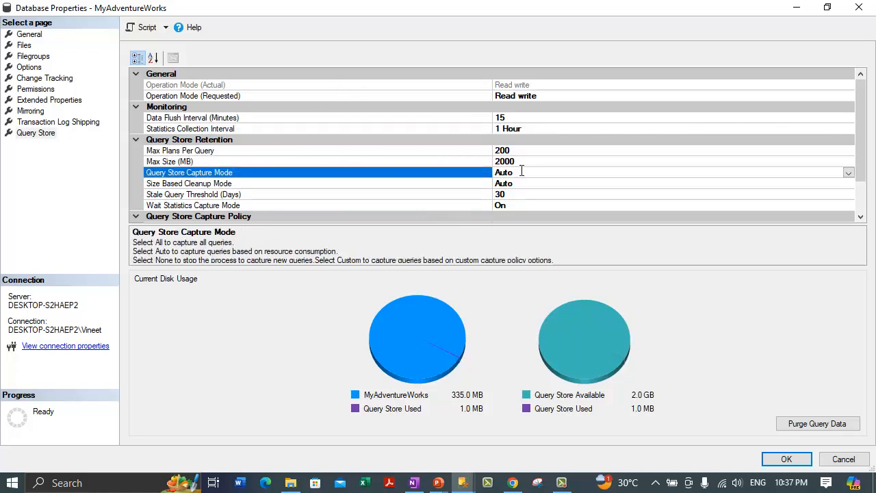
{"action": "left_click", "coordinate": [849, 174]}
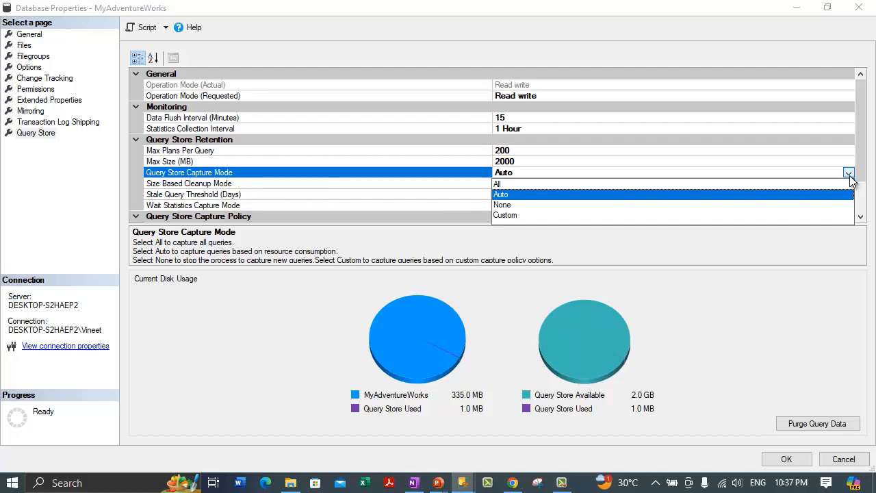
{"action": "left_click", "coordinate": [849, 176]}
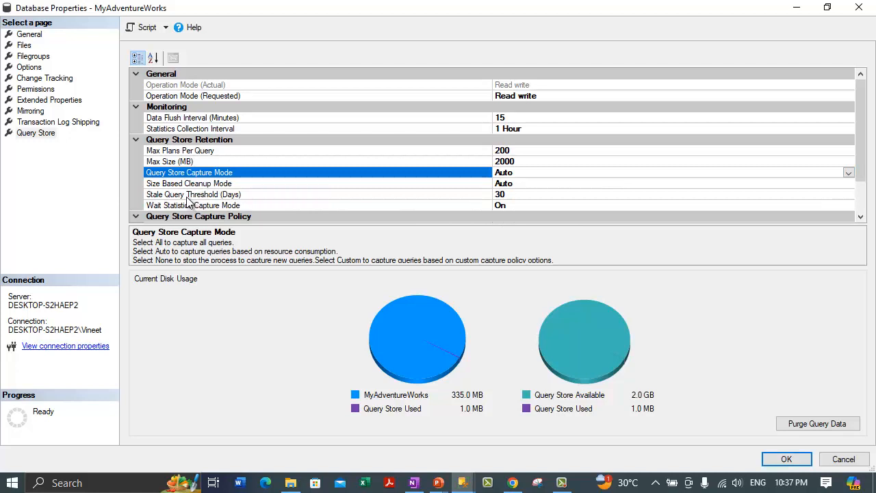
{"action": "left_click", "coordinate": [190, 197]}
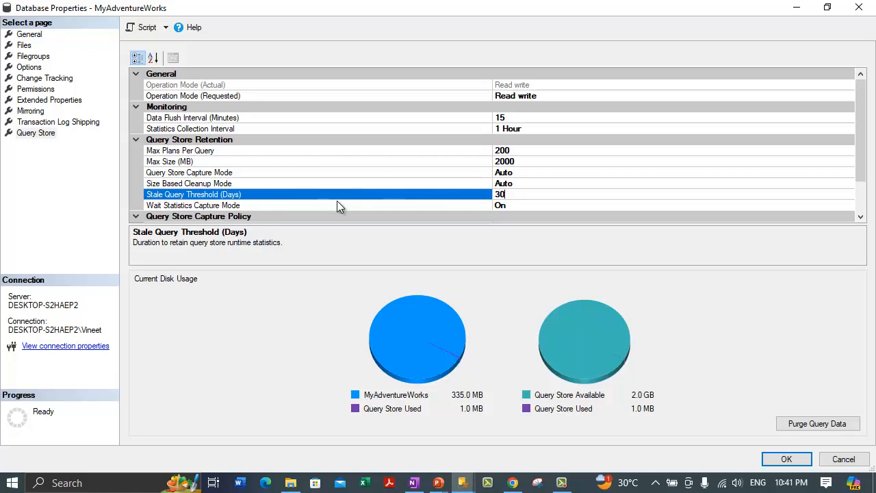
Step: Switch to the PowerPoint slide show on database properties in SQL Server
{"action": "left_click", "coordinate": [438, 483]}
{"action": "left_click", "coordinate": [438, 484]}
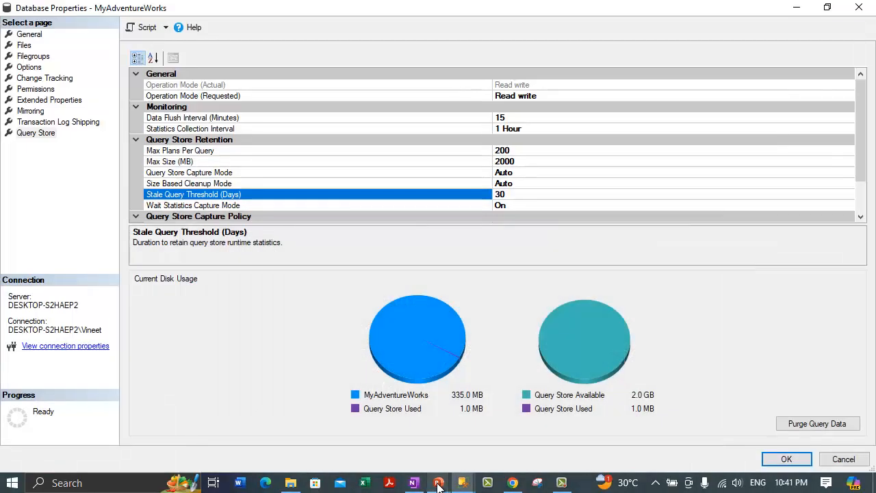
{"action": "mouse_move", "coordinate": [438, 485]}
{"action": "left_click", "coordinate": [447, 430]}
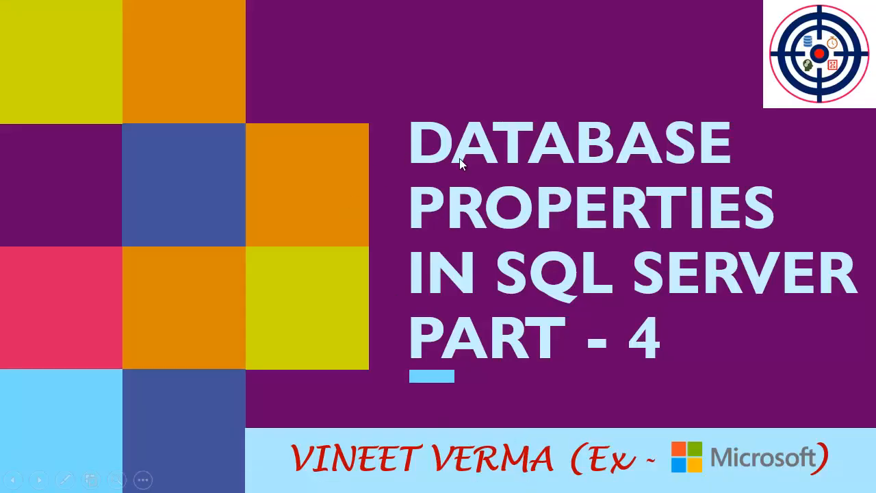